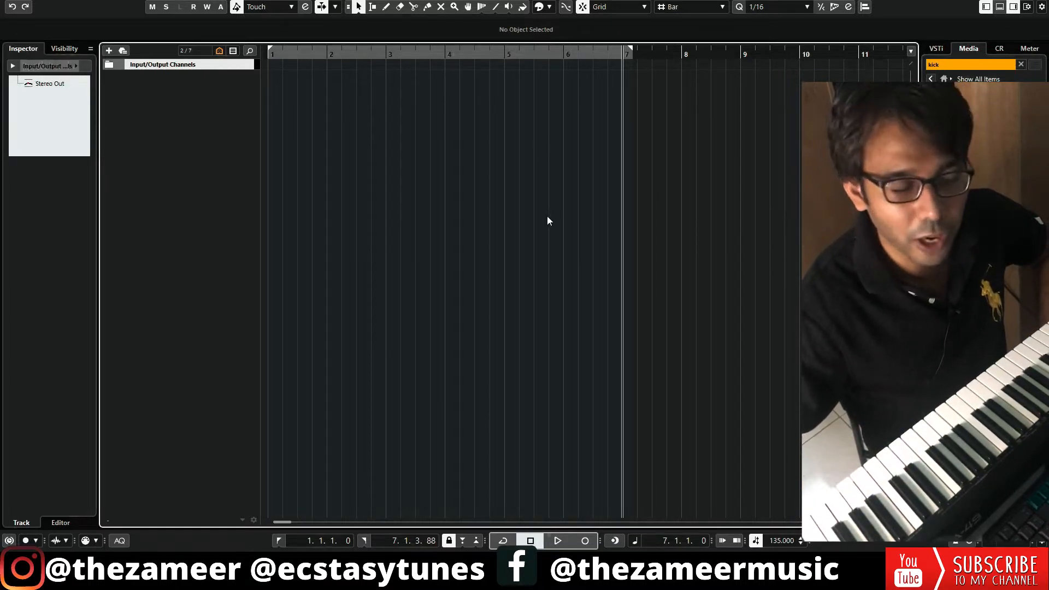
key(Tab)
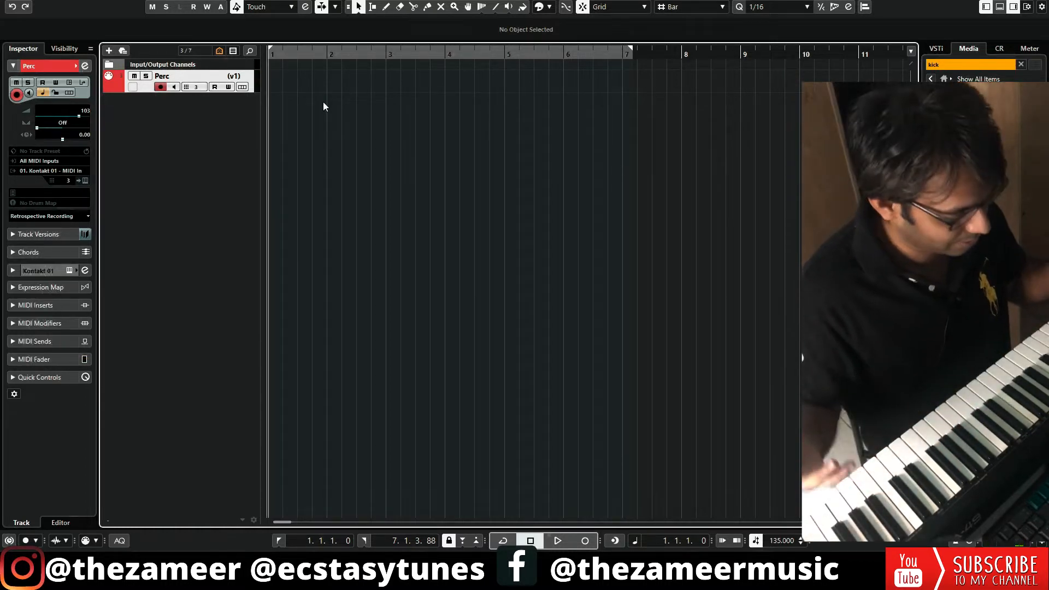
key(space)
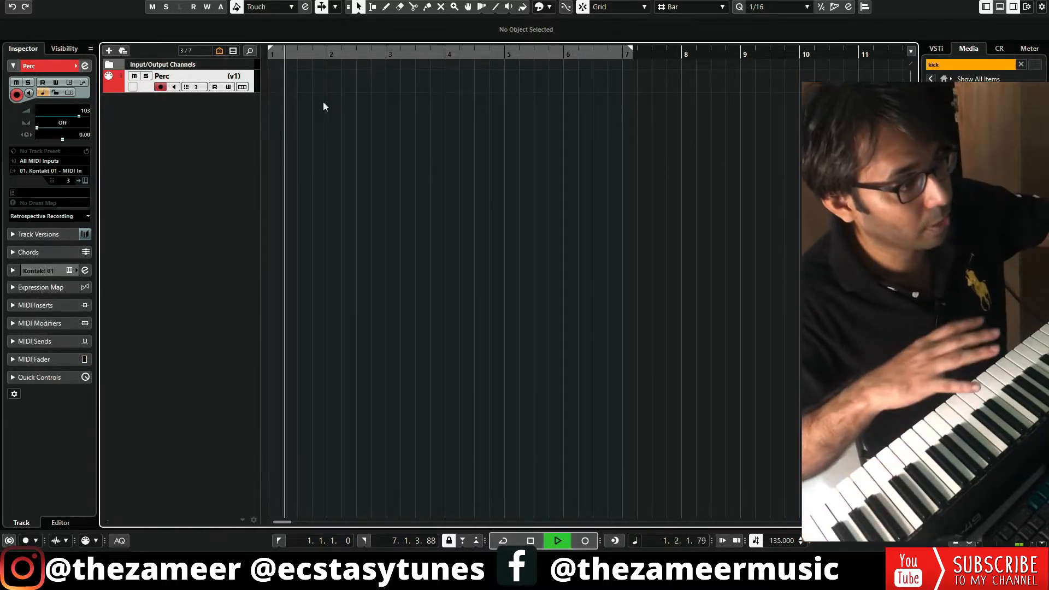
key(space)
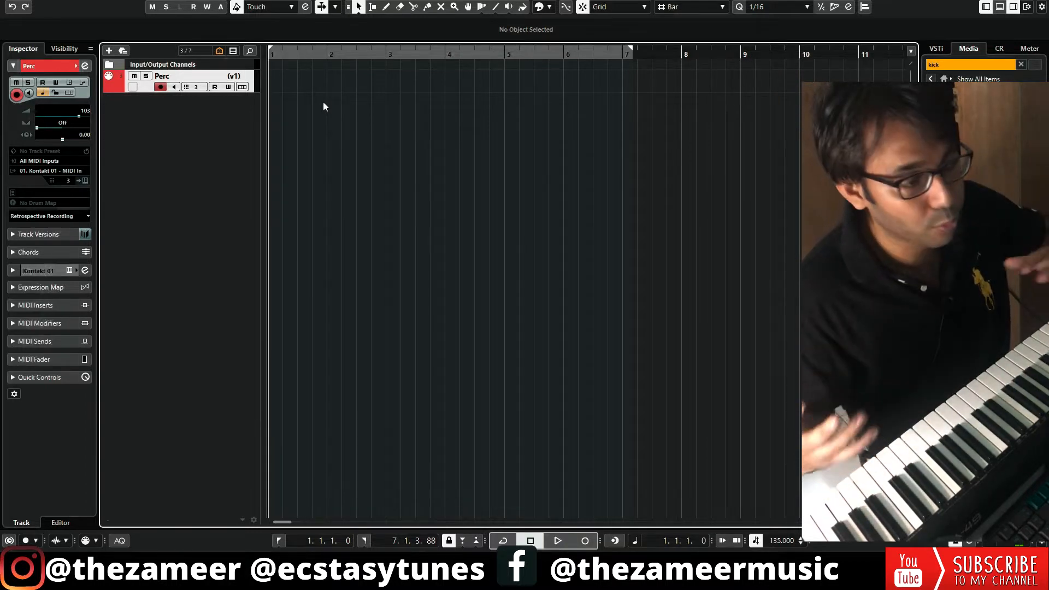
- Improvise a percussion pattern over playback and insert the retrospective recording on the Perc track as a linear recording
key(space)
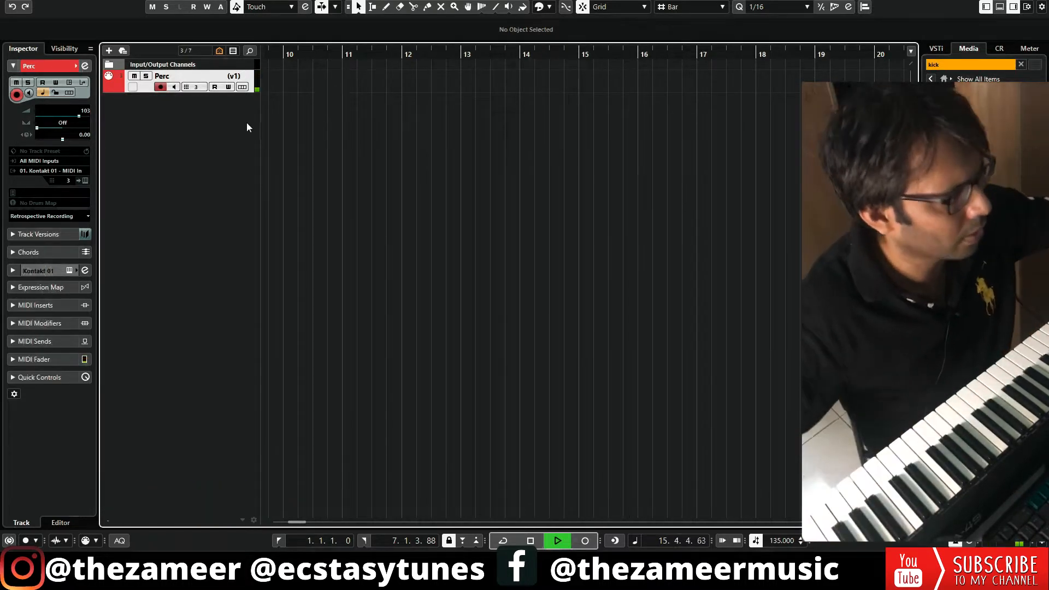
key(space)
click(82, 216)
click(44, 227)
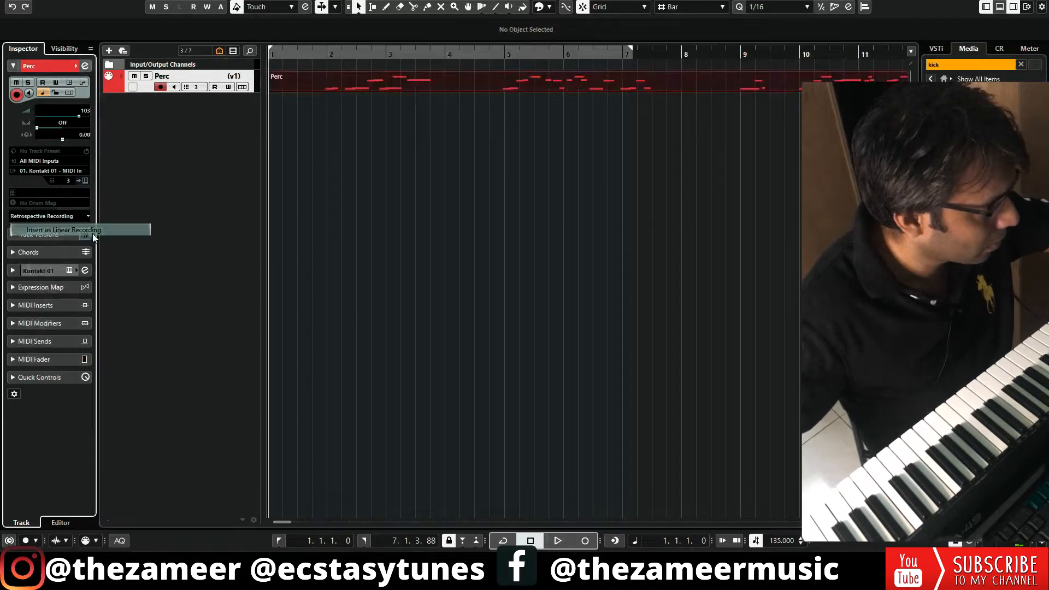
- Play back the captured Perc part and open it in a separate Key Editor window
key(space)
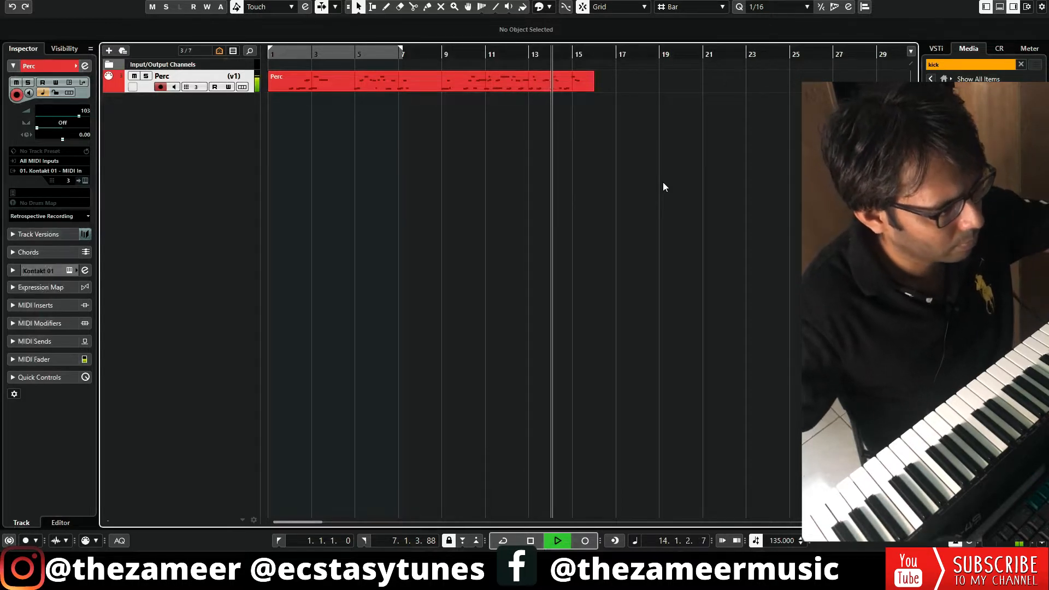
key(space)
double_click(539, 84)
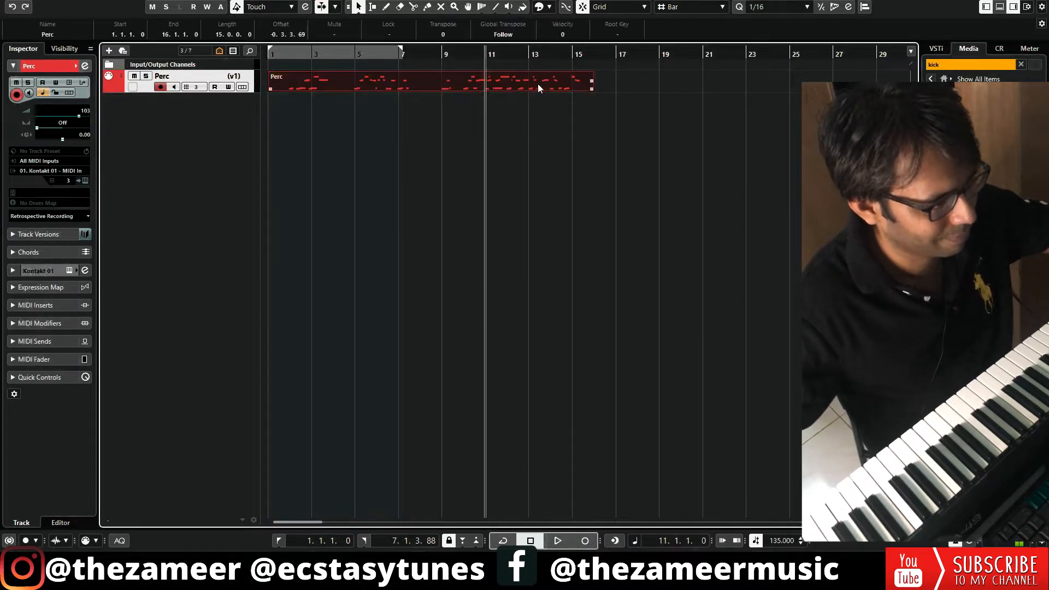
click(1028, 250)
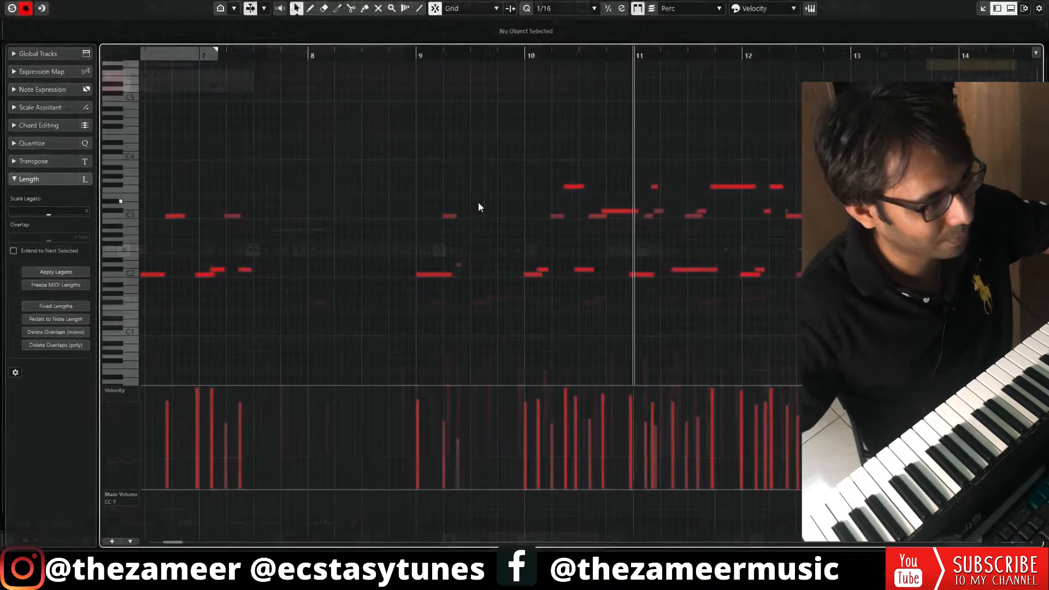
- Audition the recorded notes in the Key Editor from bar 13
scroll(671, 216, down, 5)
scroll(683, 192, up, 2)
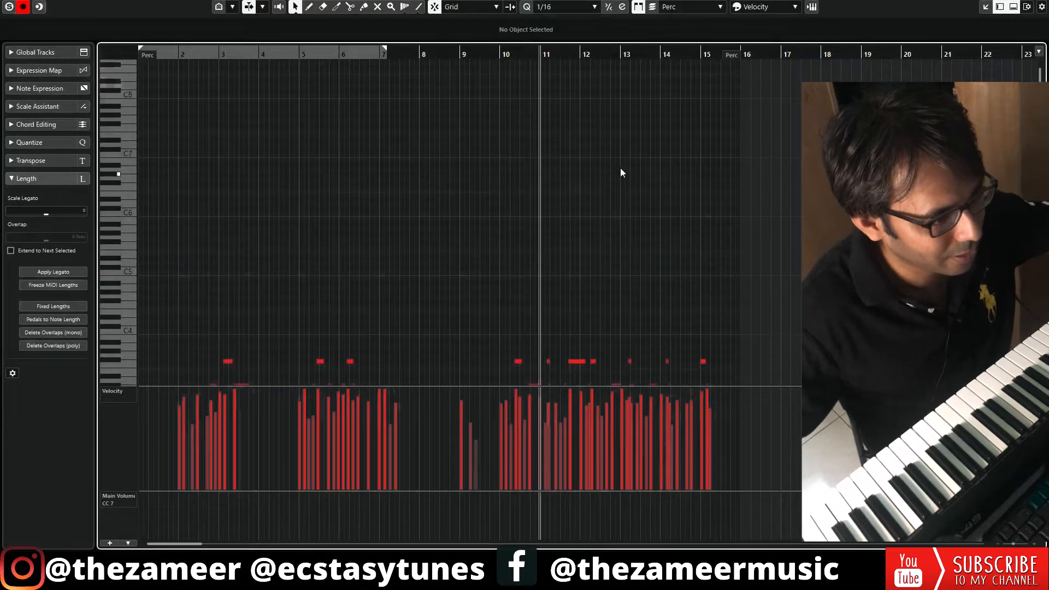
scroll(608, 86, down, 3)
click(622, 54)
key(space)
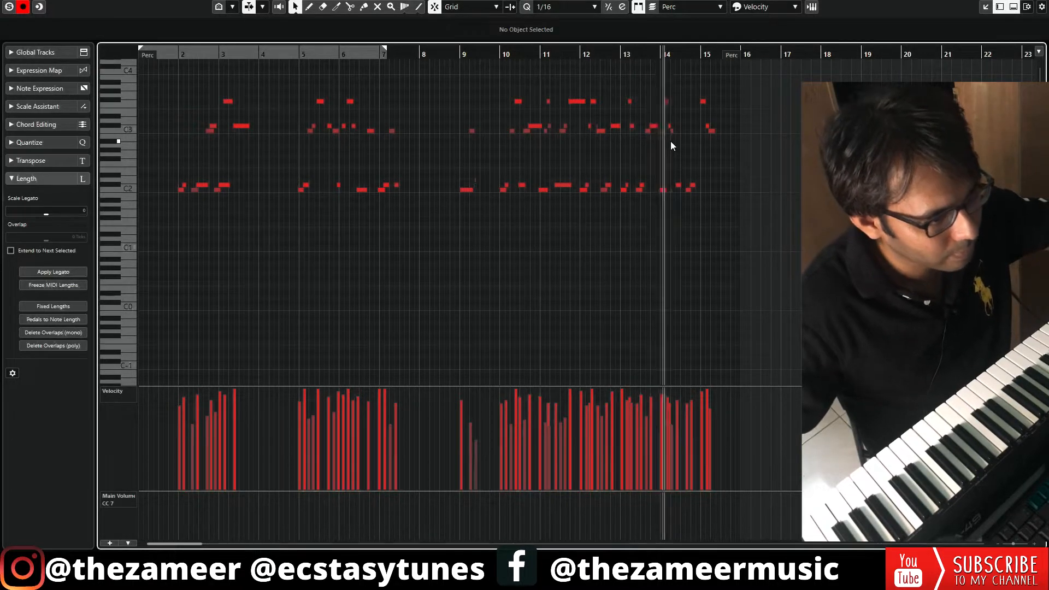
key(space)
- Quantize the notes in the first half of bar 13 to 1/16
key(h)
key(h)
key(h)
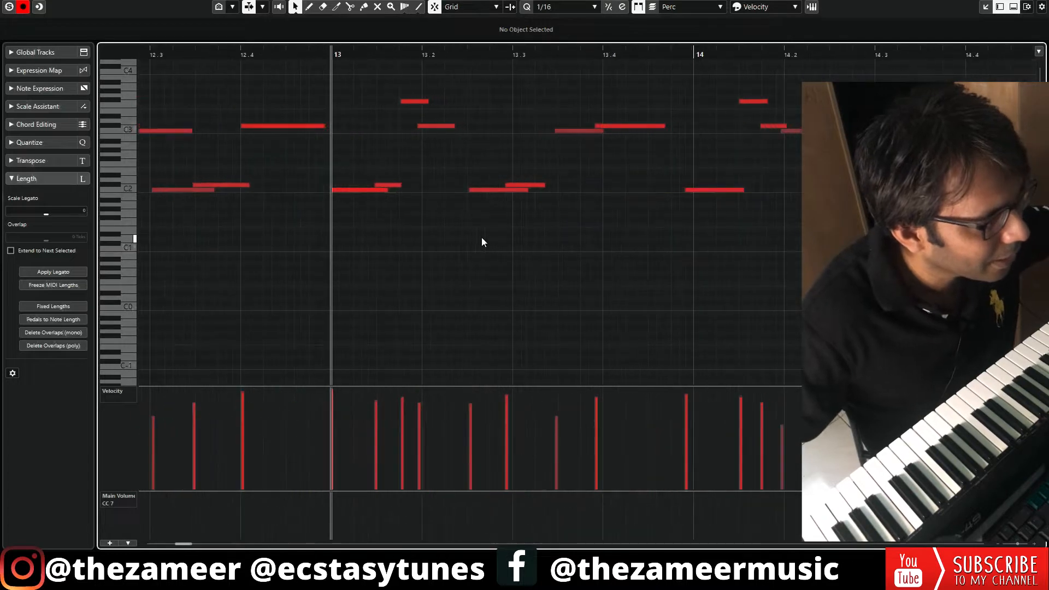
drag(371, 182, 396, 214)
key(q)
drag(397, 85, 545, 221)
key(q)
click(544, 221)
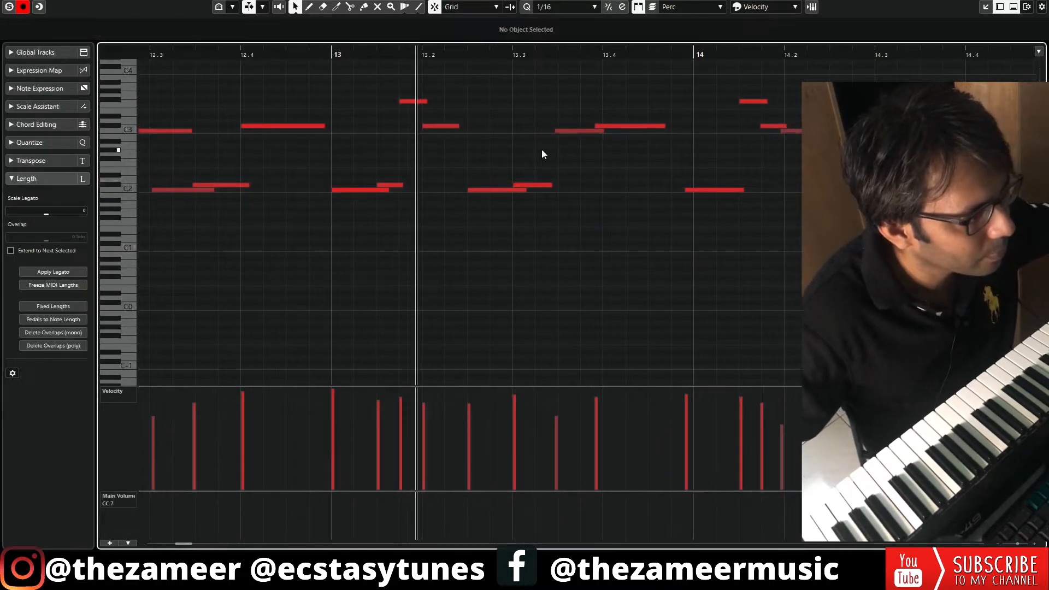
- Quantize the remaining notes of bar 13 and the notes at the start of bar 14 to 1/16
drag(562, 107, 642, 164)
key(q)
click(641, 159)
drag(696, 81, 973, 267)
key(q)
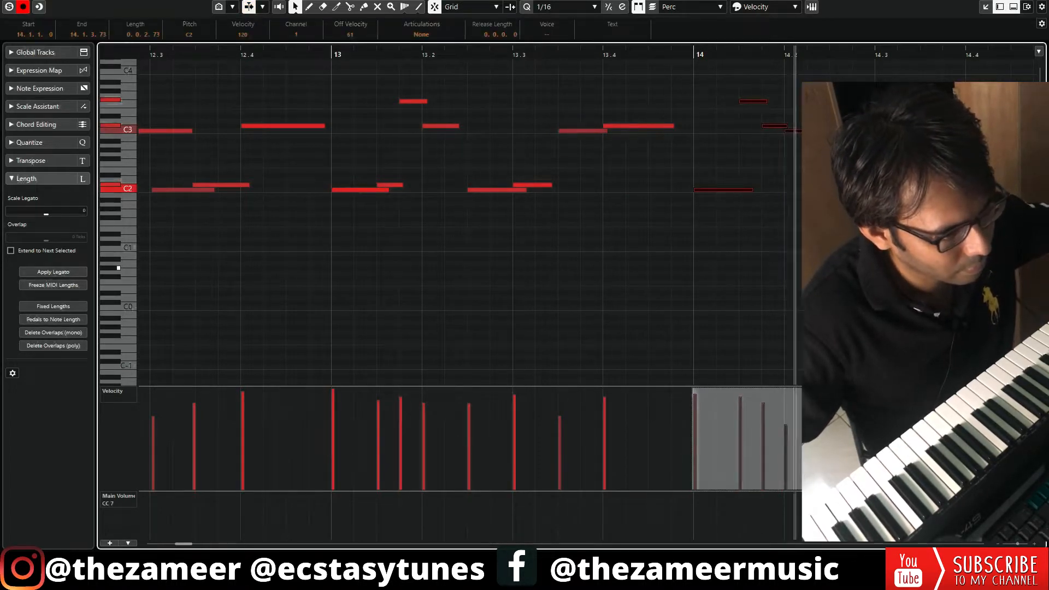
- Quantize the notes from the second half of bar 14 to the end, and play the pattern from bar 13
scroll(344, 210, up, 2)
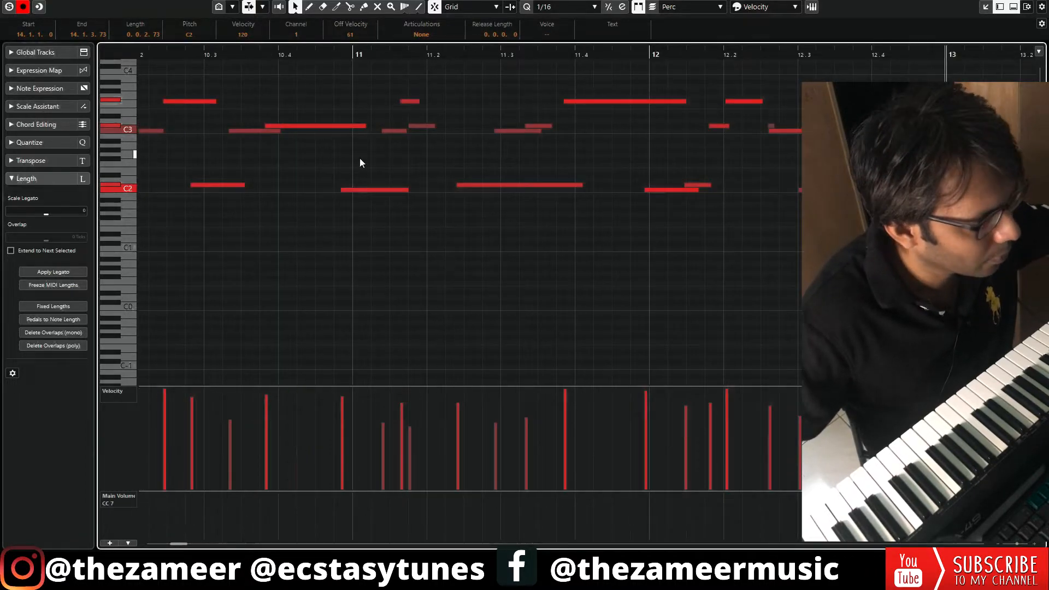
scroll(360, 163, down, 3)
scroll(713, 189, up, 2)
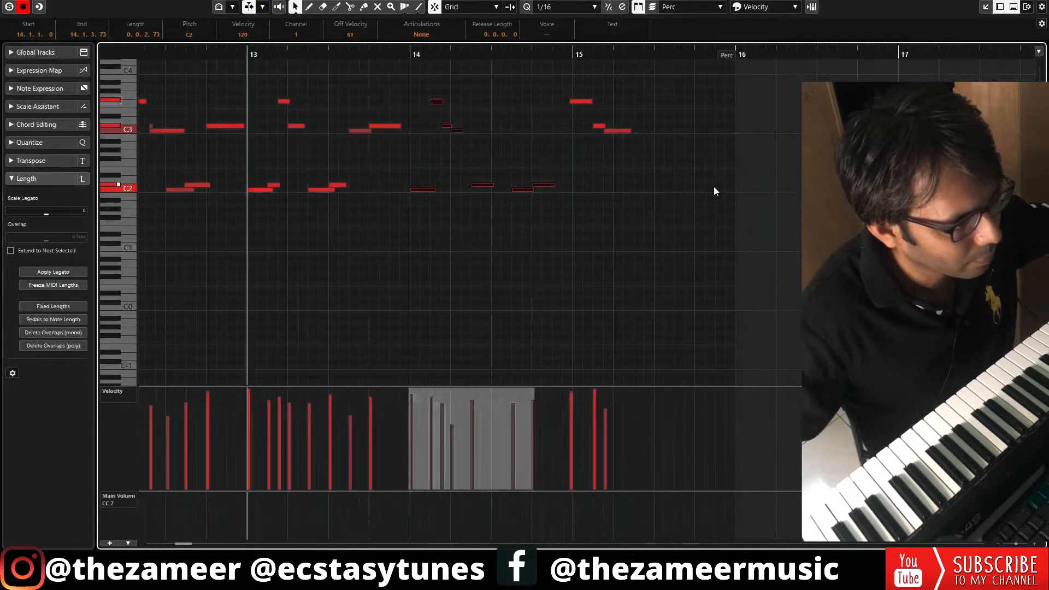
drag(519, 97, 763, 249)
key(space)
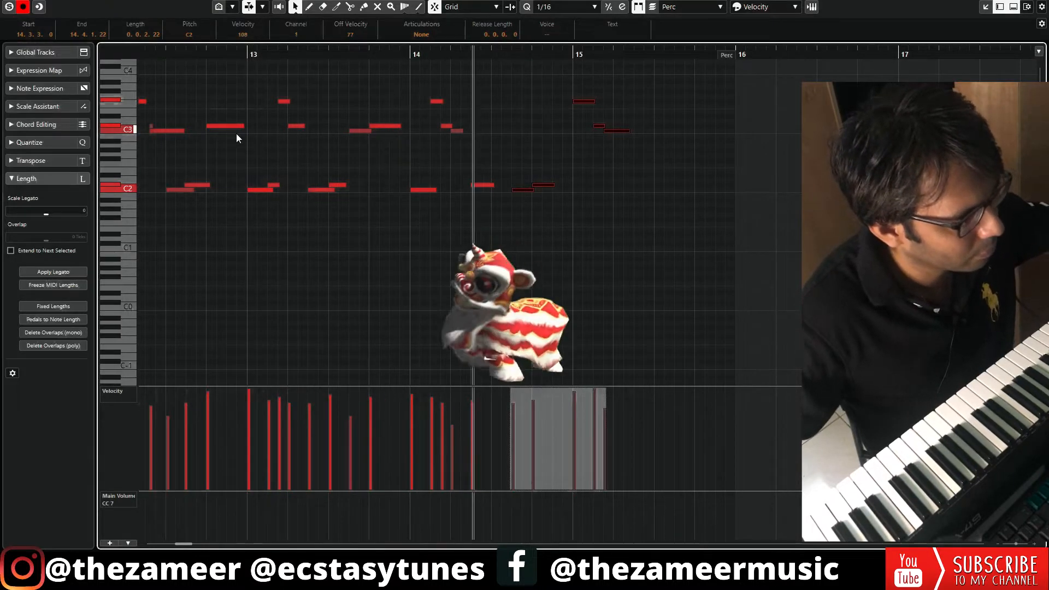
key(space)
- Delete all notes from bar 15 onward and before bar 13, keeping only the two-bar pattern, and close the editor window
drag(581, 90, 652, 167)
key(Delete)
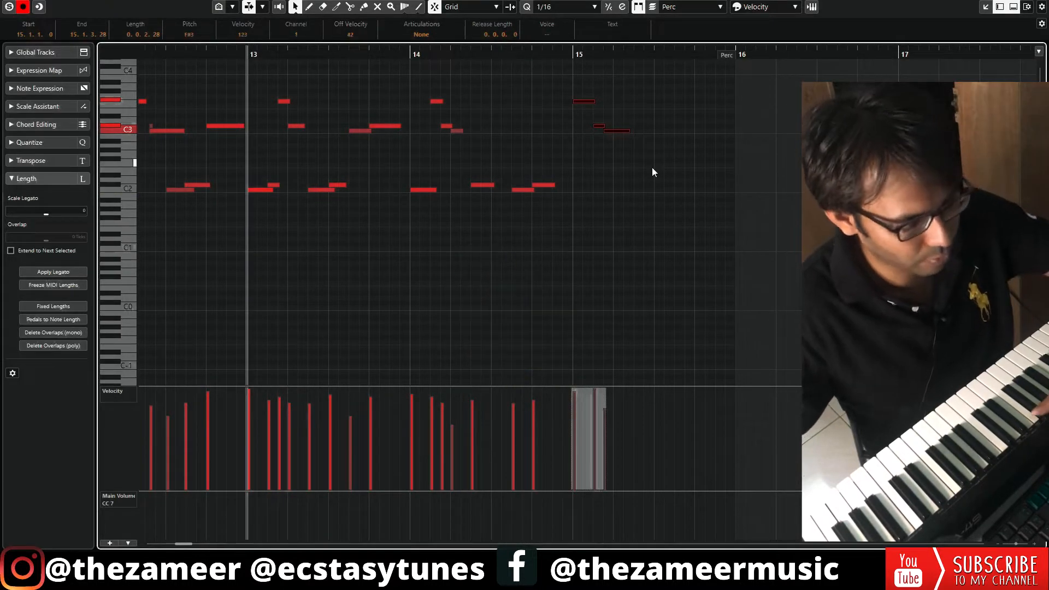
drag(231, 105, 107, 231)
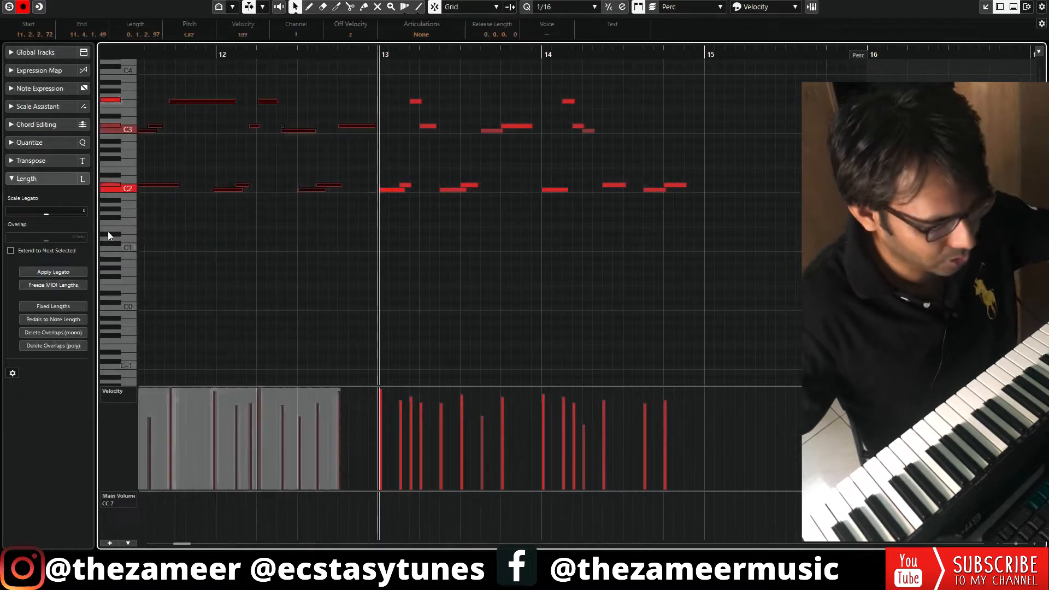
key(Delete)
scroll(231, 217, down, 1)
scroll(230, 217, down, 3)
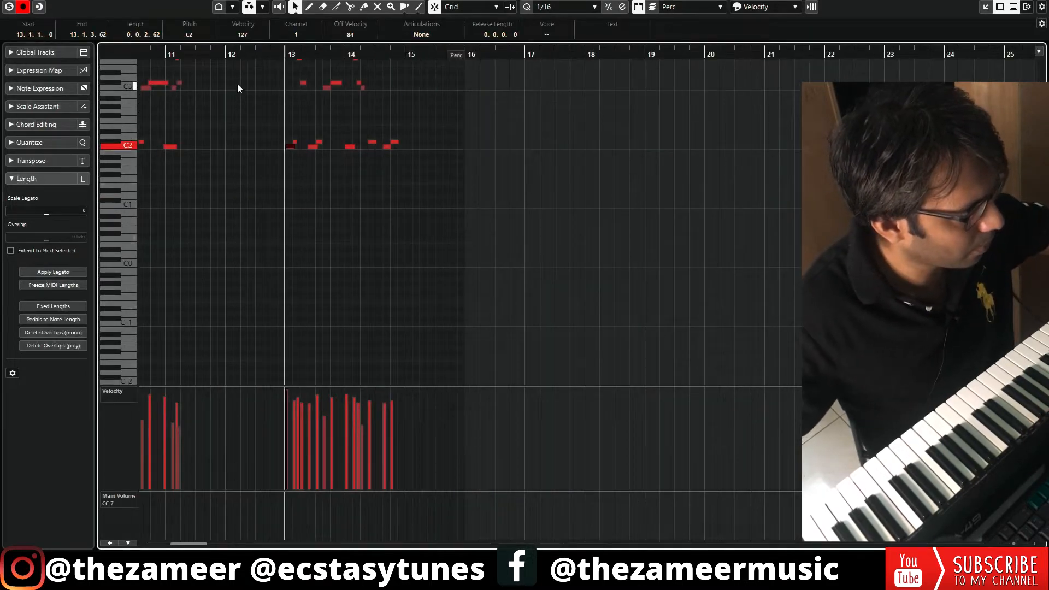
drag(204, 65, 20, 220)
key(Delete)
key(Escape)
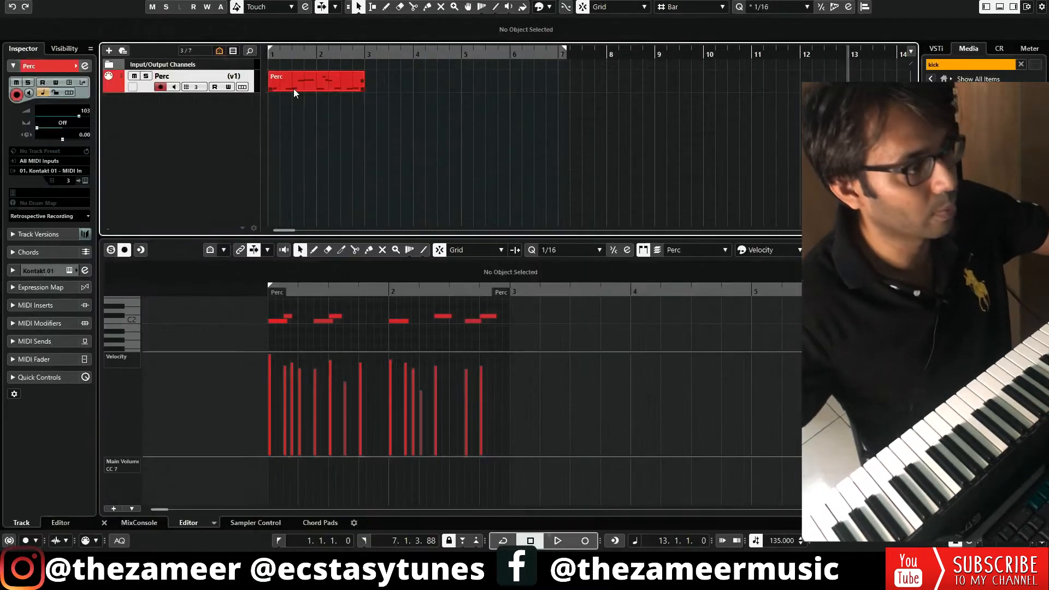
- Play back the two-bar Perc part and repeat it two more times up to bar 7
key(space)
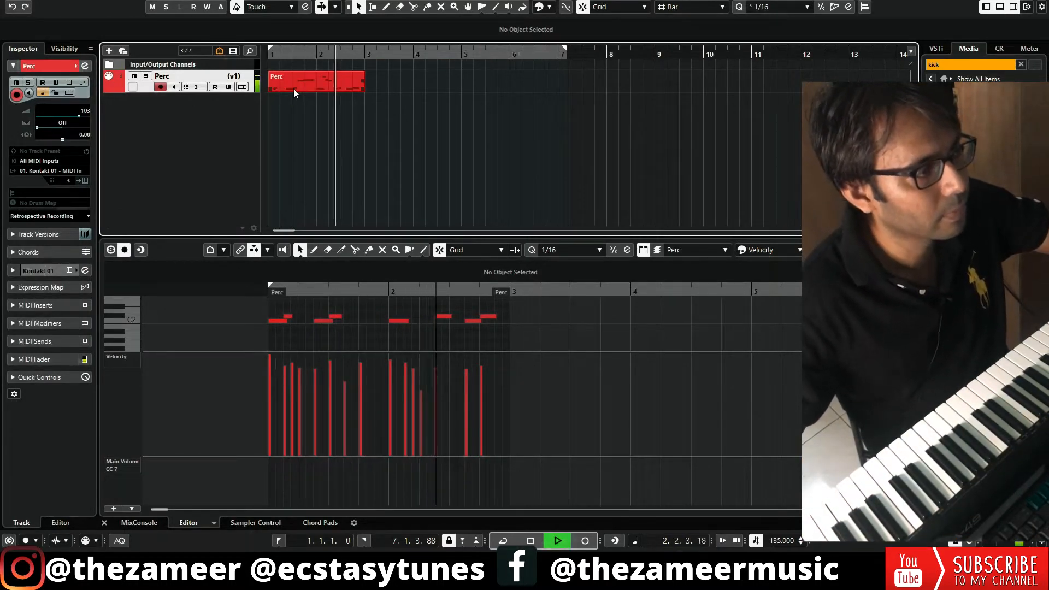
key(space)
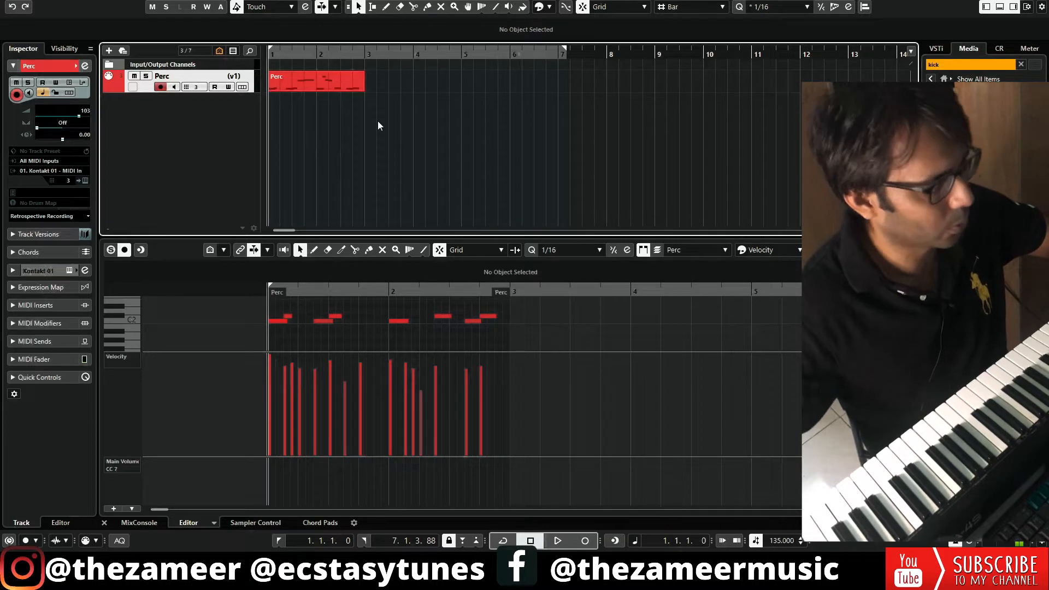
click(362, 85)
drag(362, 88, 531, 120)
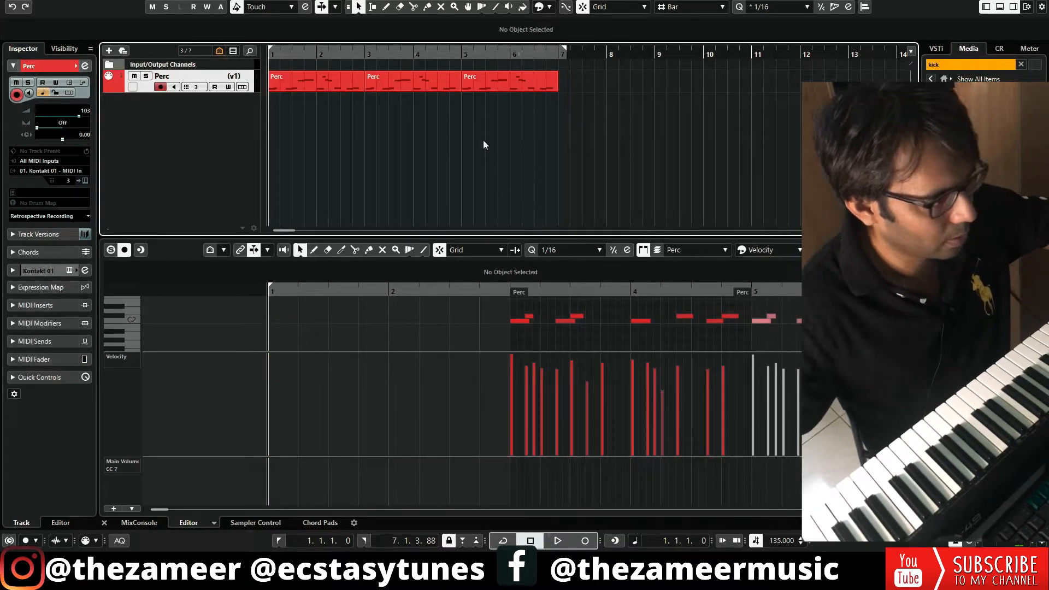
- Play a second percussion layer over the loop and insert its retrospective recording as a linear recording
key(space)
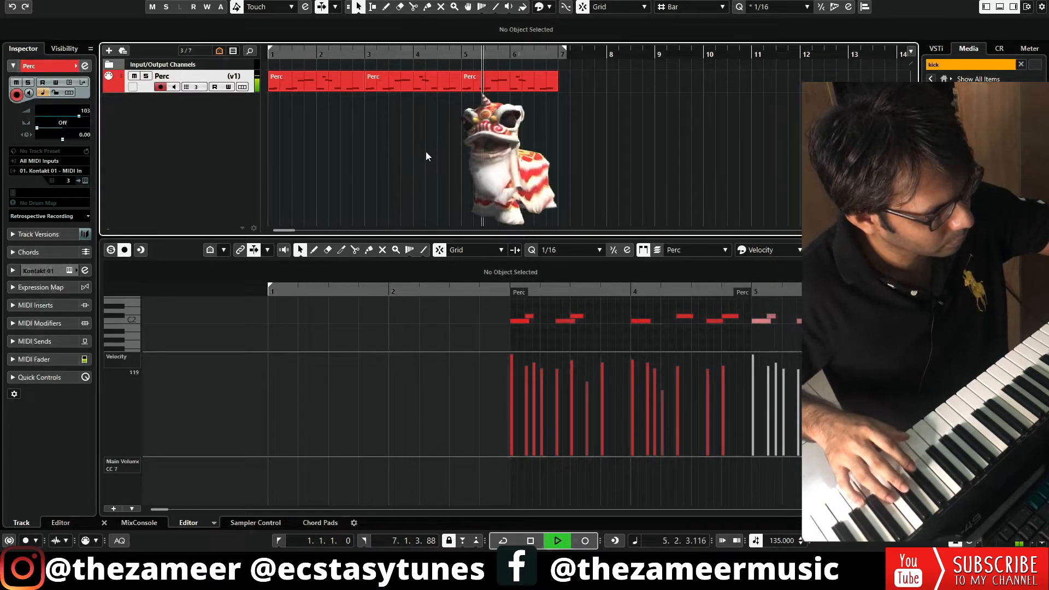
key(space)
click(88, 217)
click(89, 230)
- Show the Perc track's lanes, place the new part on Lane 2 and play it back with the first pattern
key(space)
click(407, 97)
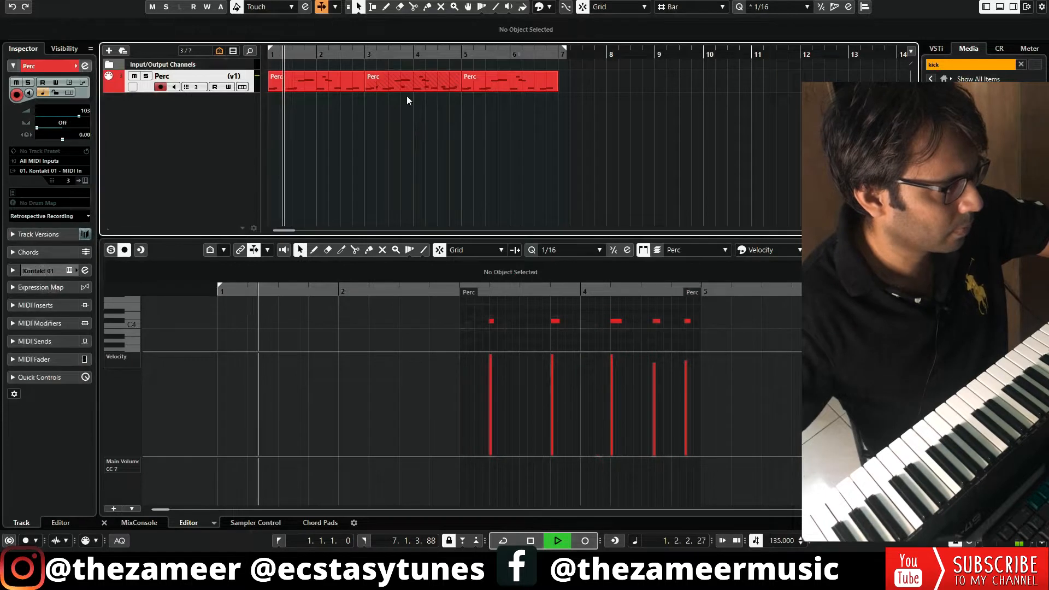
click(242, 87)
drag(369, 113, 388, 123)
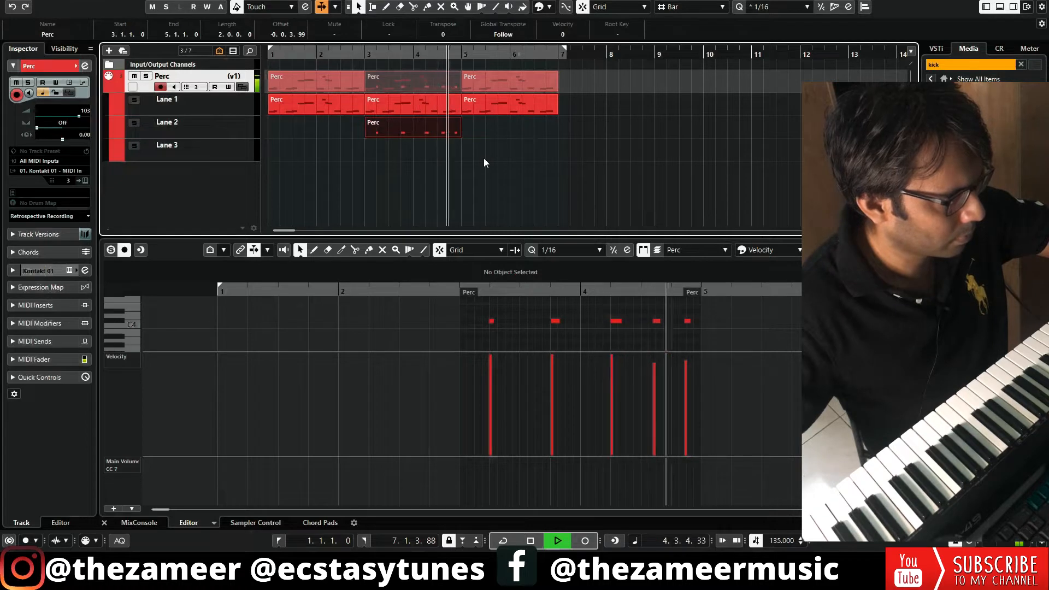
key(space)
- Quantize the last two notes of the Lane 2 part to 1/16 and play the result
double_click(409, 133)
drag(407, 308, 404, 338)
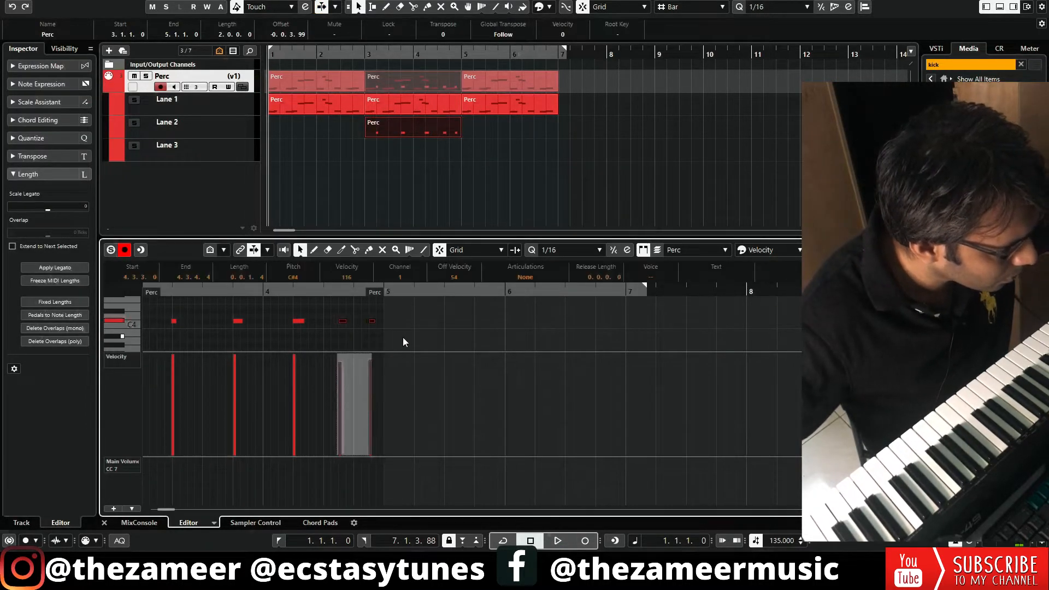
key(space)
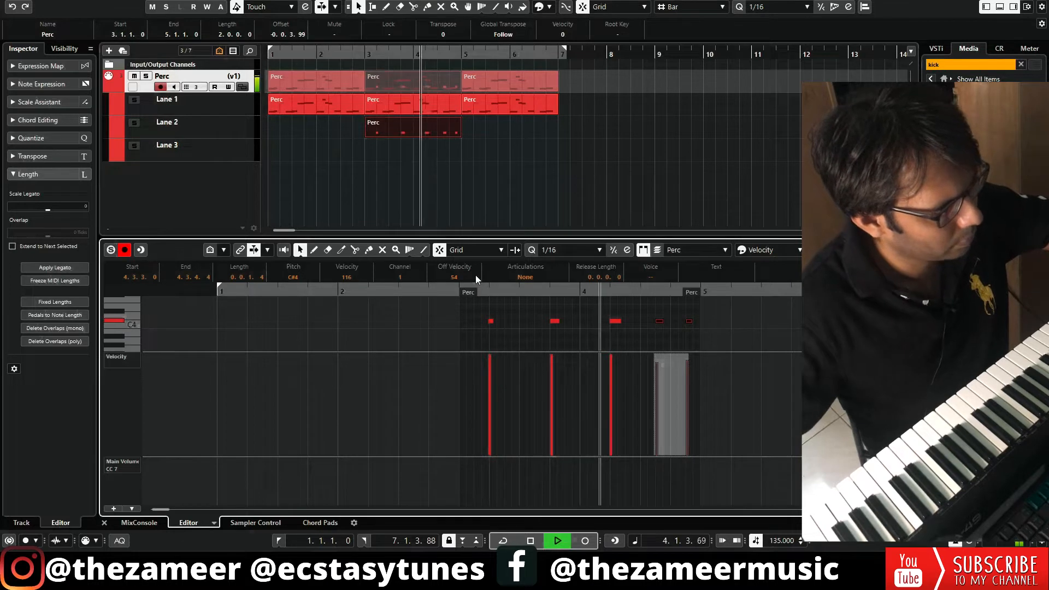
- Duplicate the last Lane 1 part to bar 7 and place a copy of the Lane 2 part at bar 7
click(437, 182)
key(g)
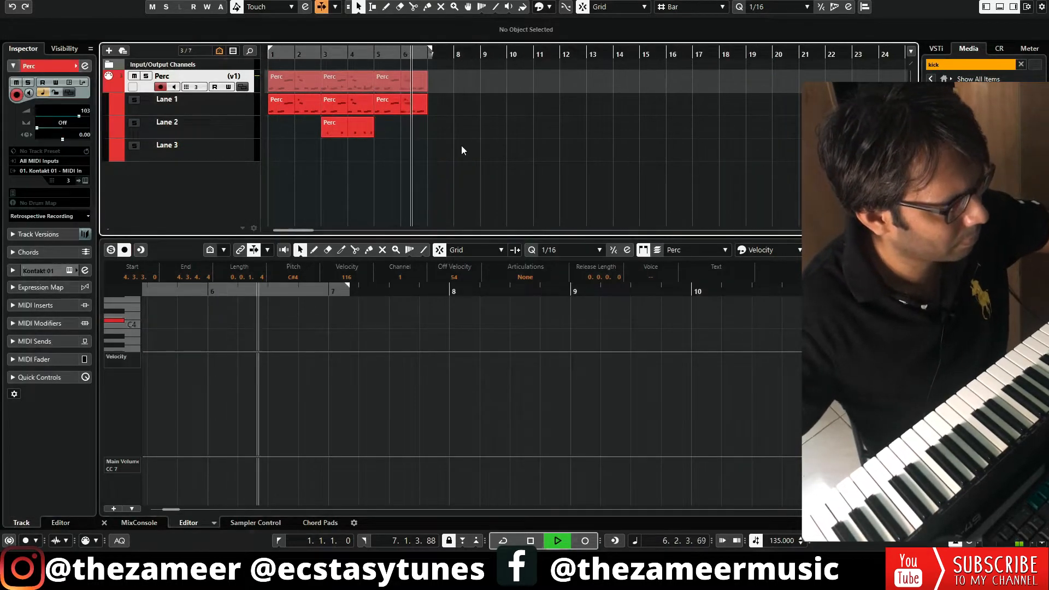
click(425, 109)
key(space)
key(ctrl+d)
click(375, 144)
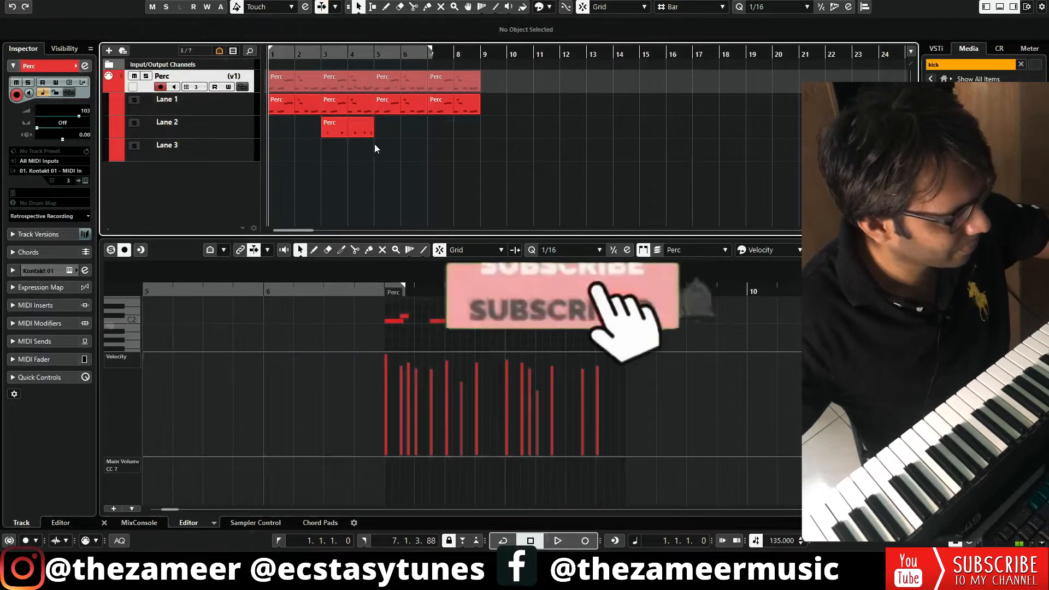
drag(355, 135, 460, 132)
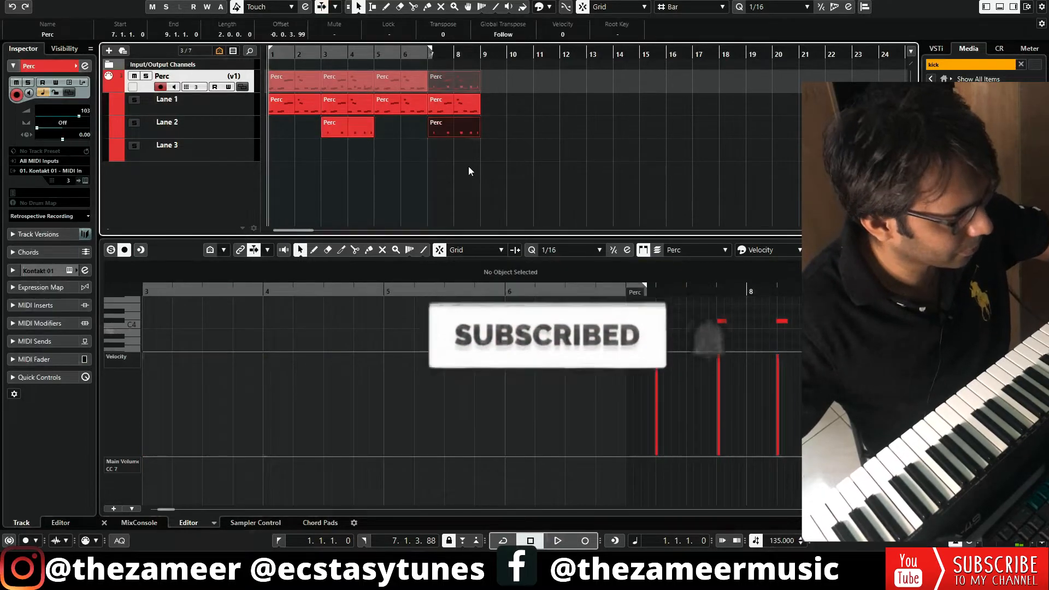
- Set the locators around all Perc parts, from bar 1 to bar 9, and play the range
key(ctrl+a)
key(p)
key(space)
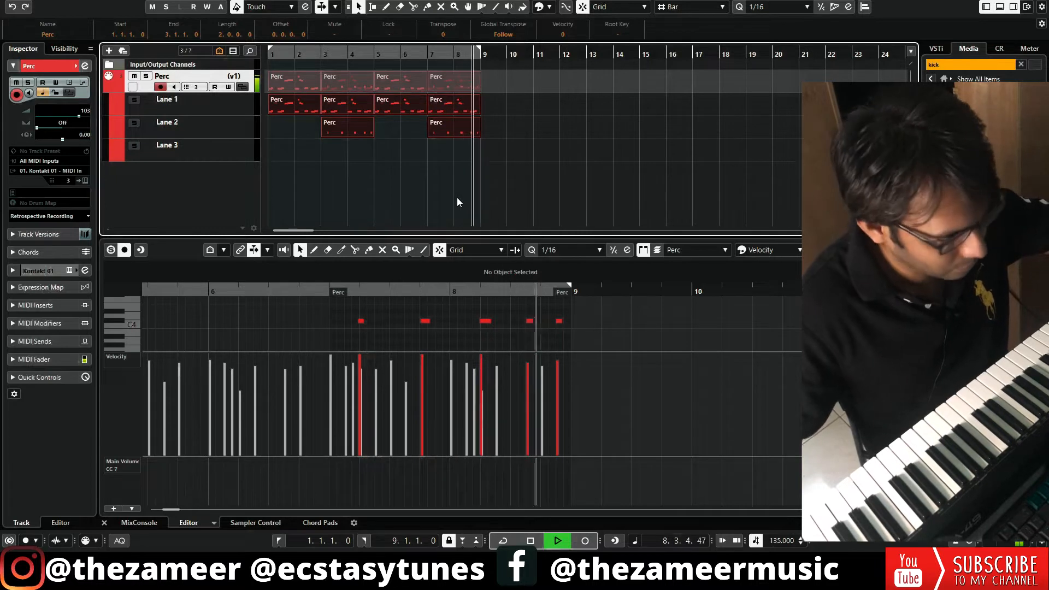
key(space)
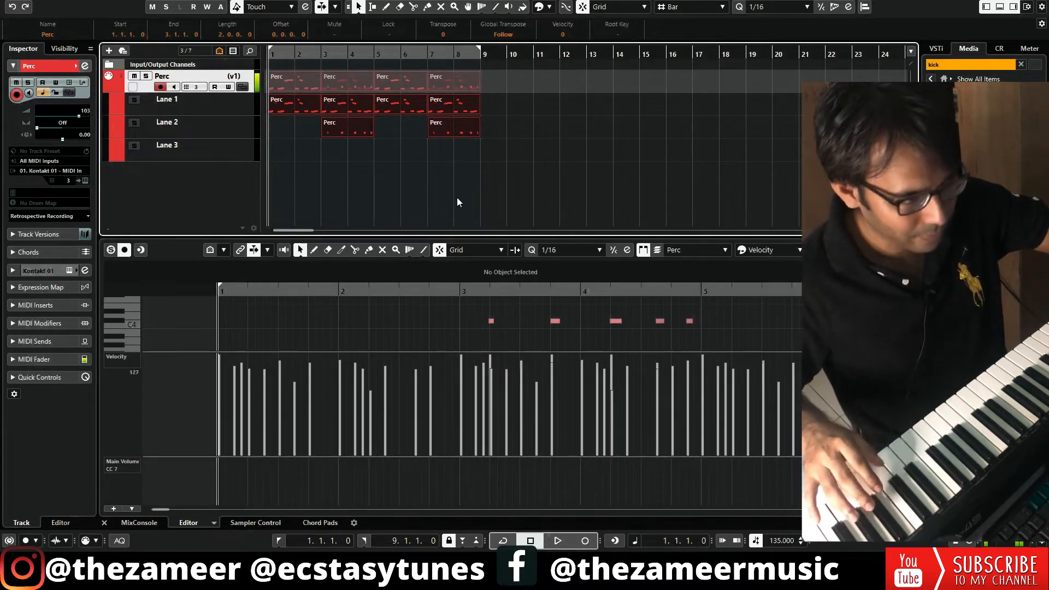
- Record a third percussion layer on the Perc track over bars 1 to 9
click(457, 202)
key(KP_Multiply)
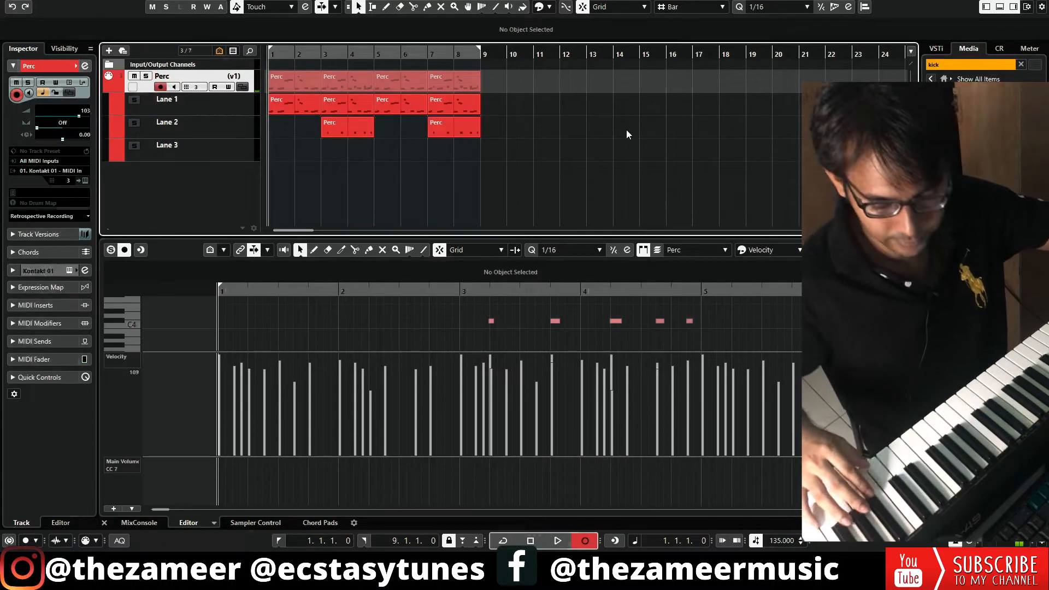
key(space)
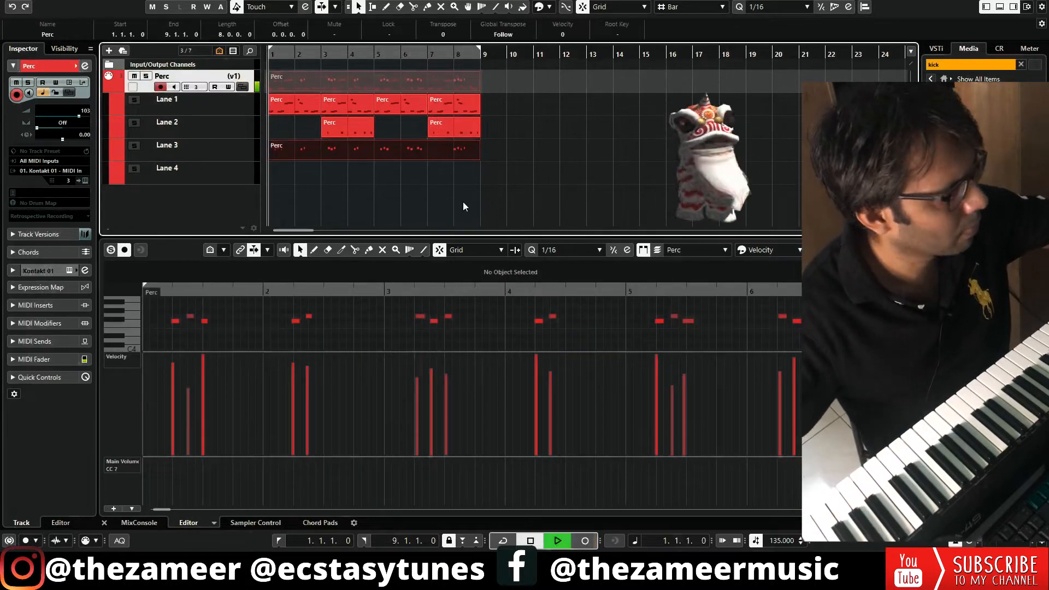
- Quantize the Lane 3 Perc notes to 1/16 group by group across bars 1 to 9 and stop playback
drag(367, 310, 120, 331)
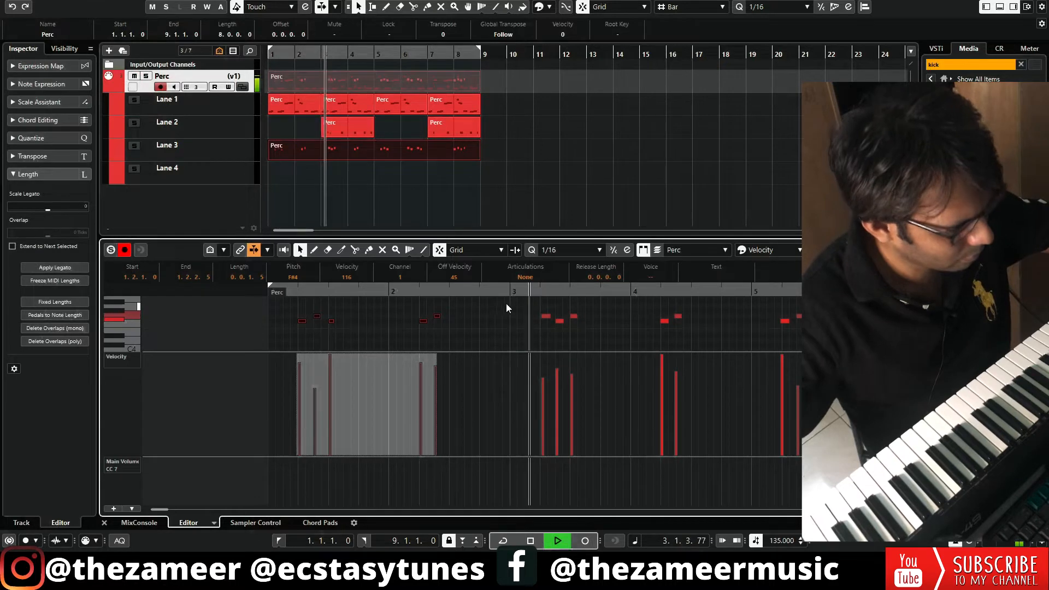
drag(506, 303, 701, 361)
scroll(756, 344, up, 2)
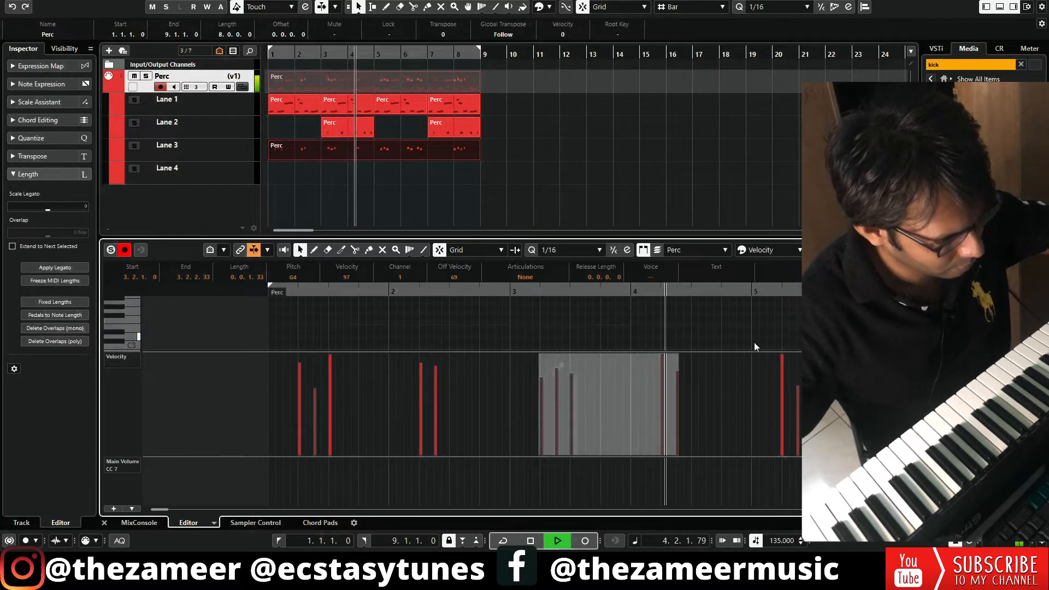
click(1028, 250)
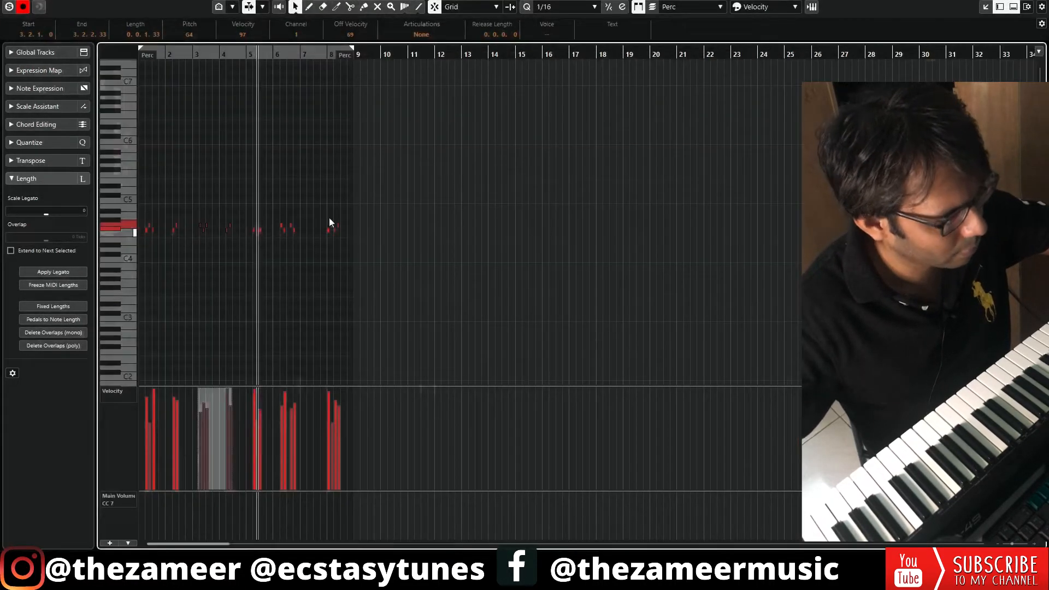
drag(244, 202, 282, 238)
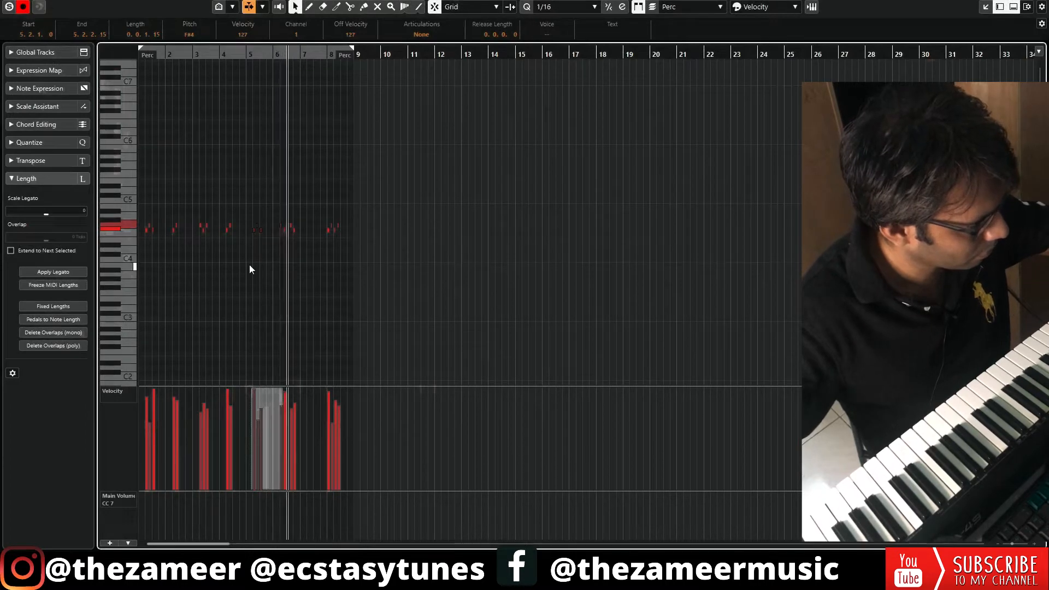
scroll(249, 265, up, 3)
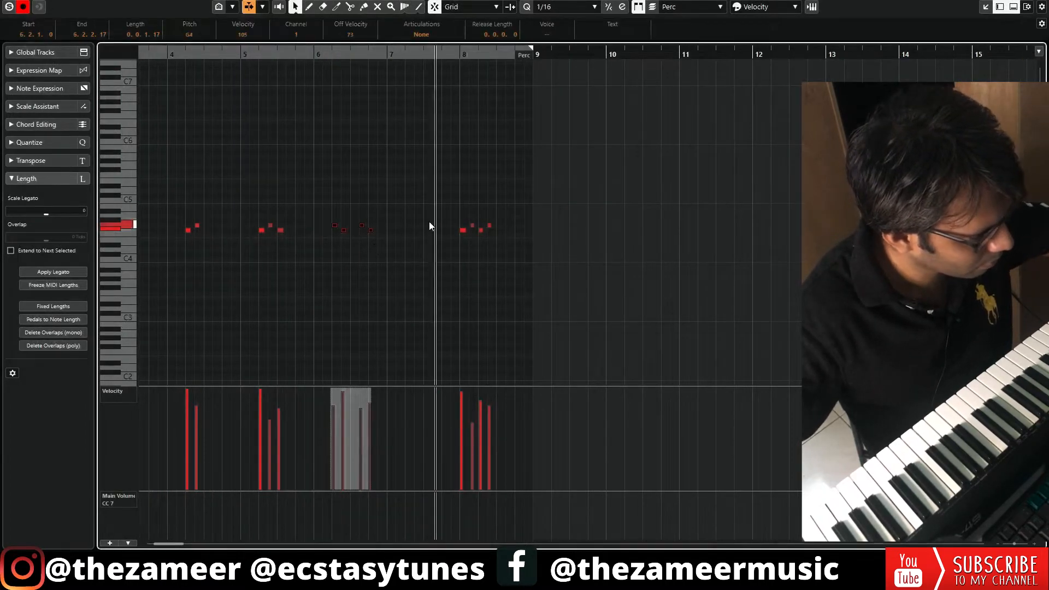
key(Return)
key(Return)
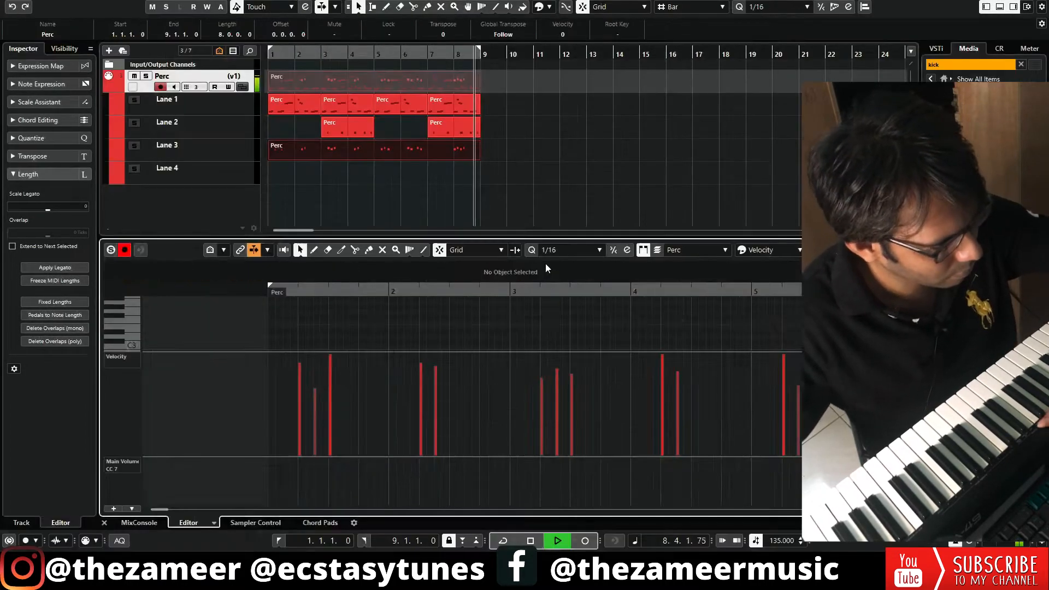
click(495, 185)
key(space)
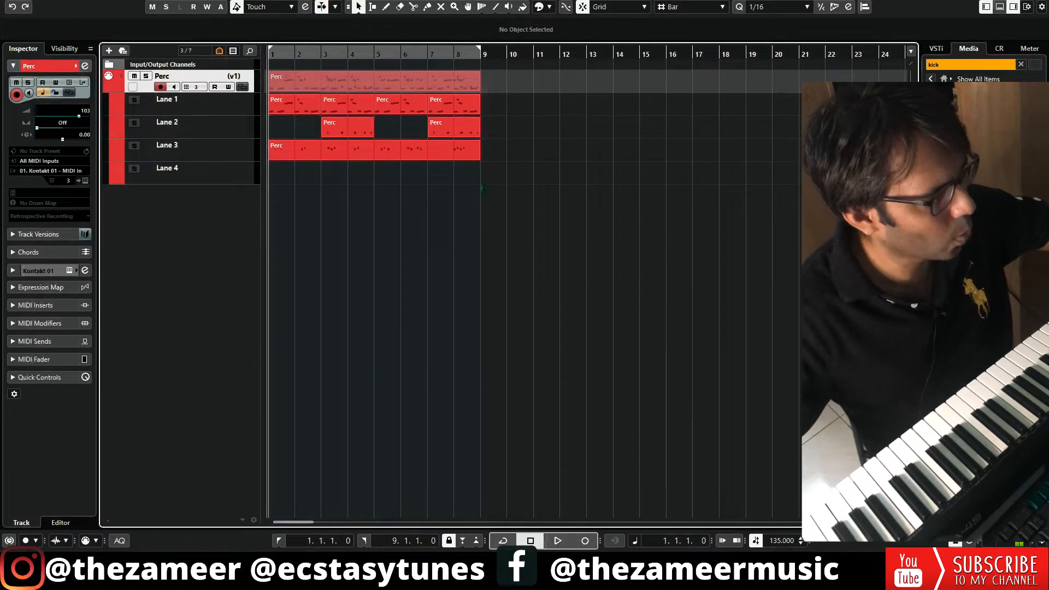
- Duplicate all Perc parts to bar 9 and set the locators around everything from bar 1 to bar 17
key(ctrl+a)
key(ctrl+d)
key(ctrl+a)
drag(600, 233, 320, 44)
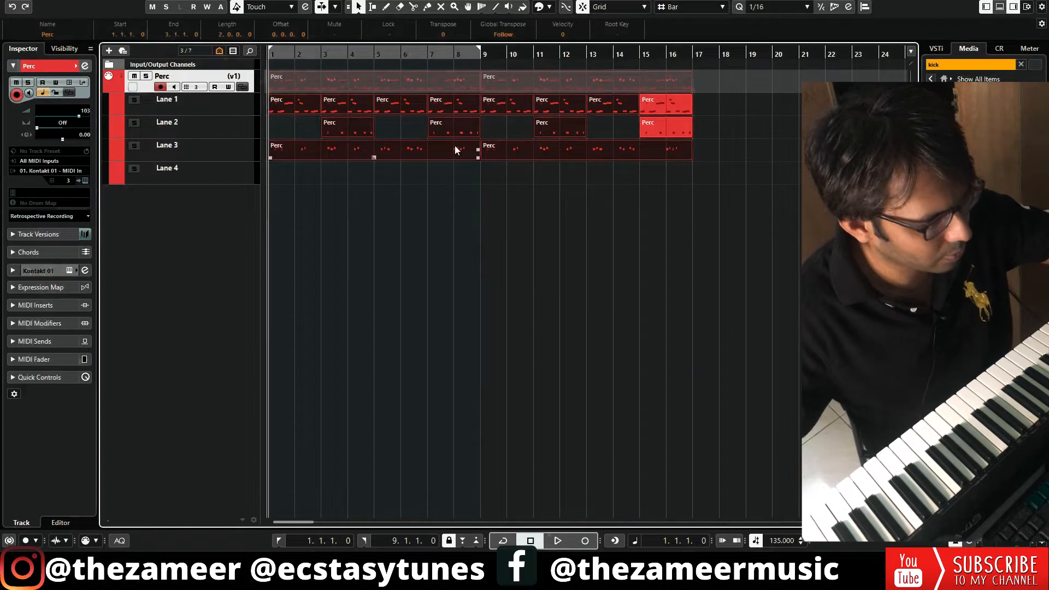
key(p)
- Delete the first Lane 3 part in bars 1 to 9 and play the groove from just before bar 9
click(381, 183)
click(300, 153)
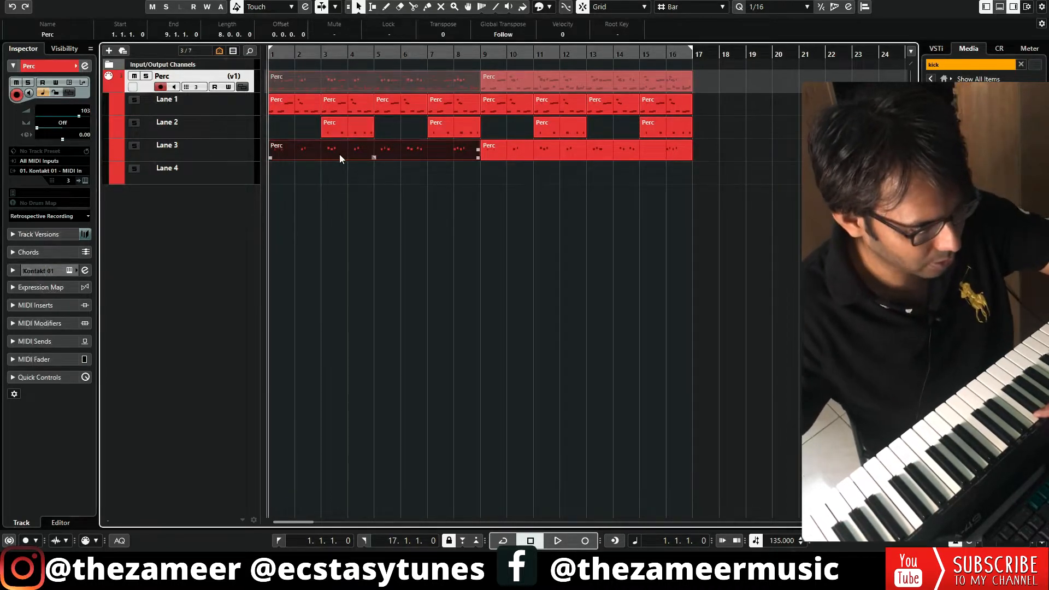
key(Delete)
click(472, 66)
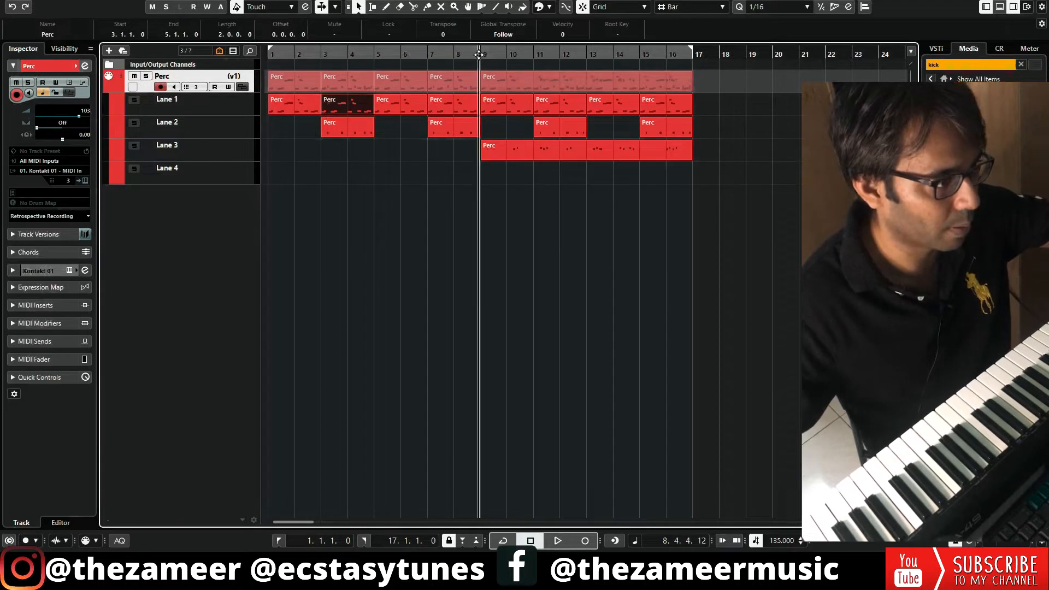
key(space)
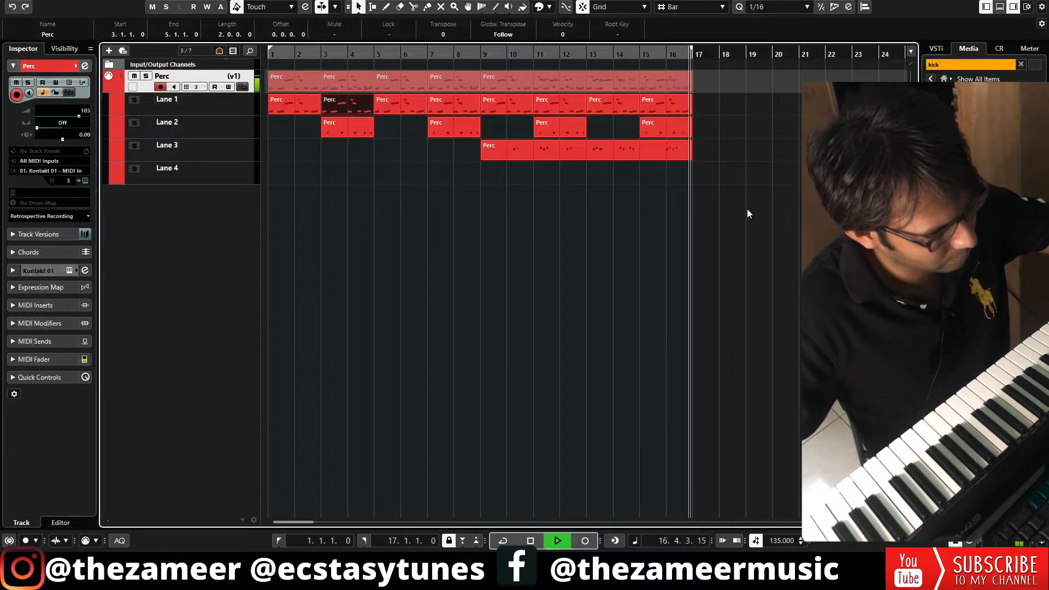
key(space)
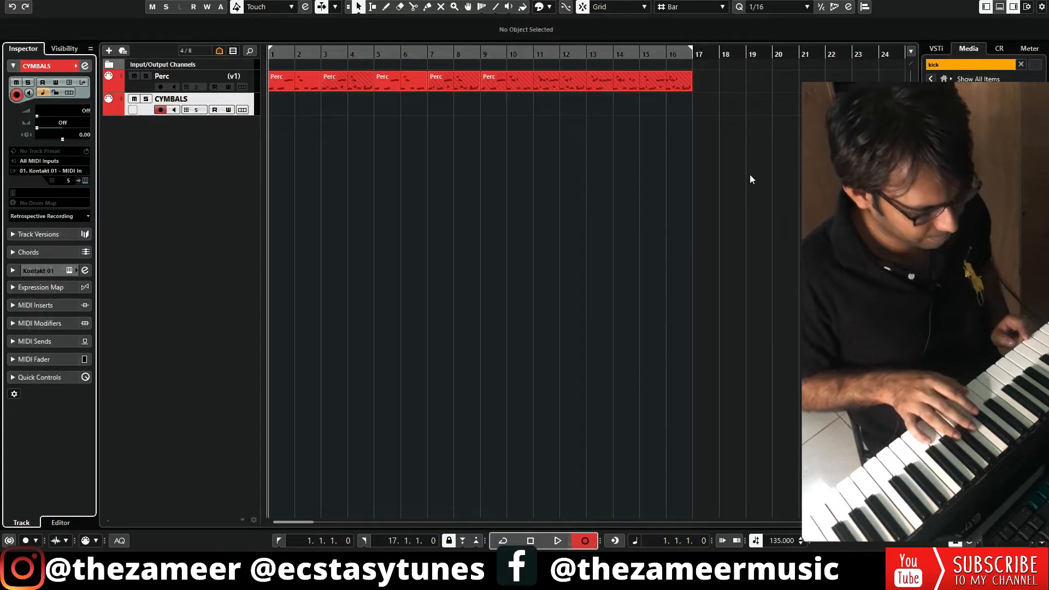
- Record a cymbal pattern on the CYMBALS track over bars 1 to 9 and play it back
key(KP_Multiply)
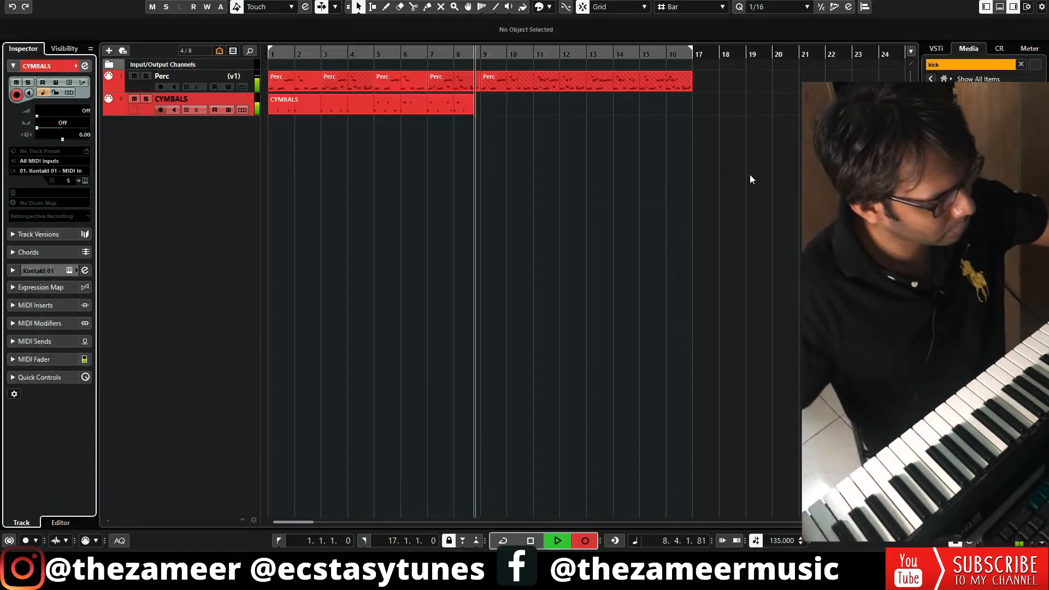
key(space)
key(space)
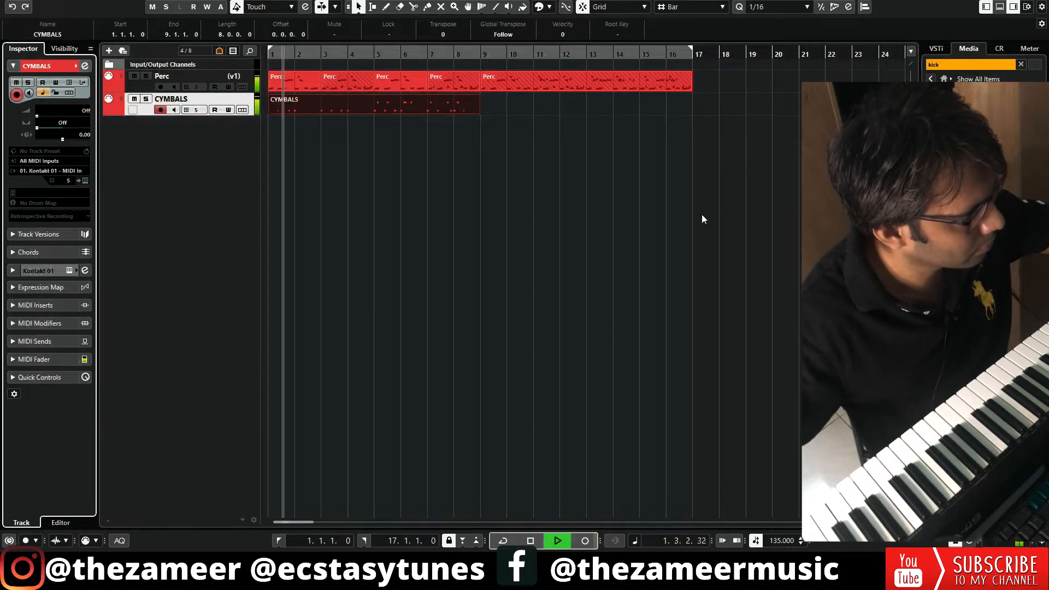
- Open the CYMBALS part in an enlarged note editor and quantize the notes in bars 1 to 4 to 1/16
click(391, 165)
click(337, 107)
double_click(338, 108)
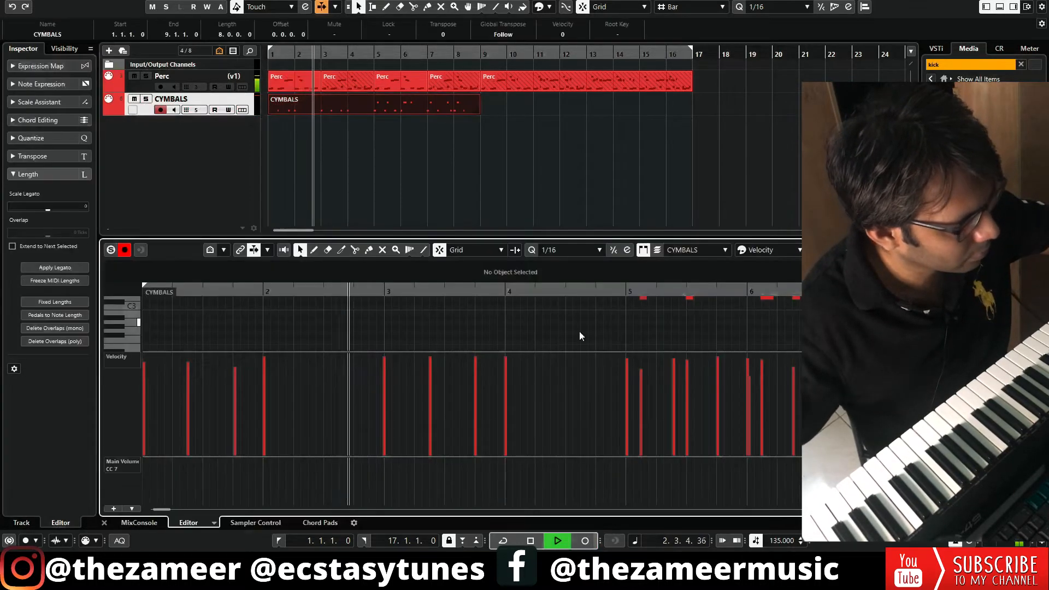
click(874, 249)
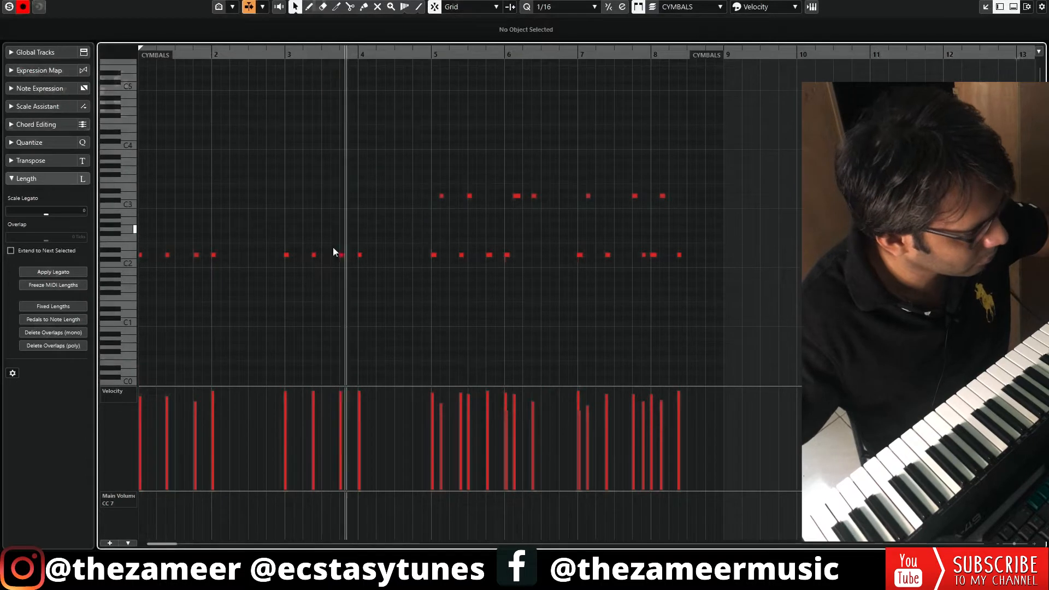
drag(416, 226, 76, 284)
key(q)
click(313, 276)
- Quantize the CYMBALS notes from bar 5 to bar 8 to 1/16
drag(427, 179, 582, 330)
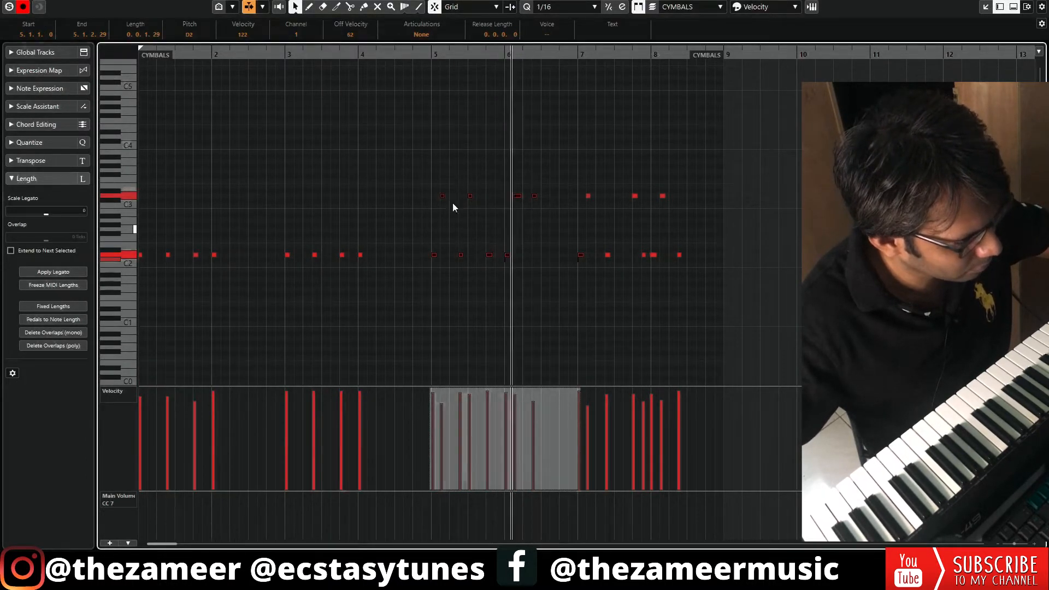
drag(427, 169, 745, 300)
key(q)
click(465, 156)
drag(455, 145, 801, 314)
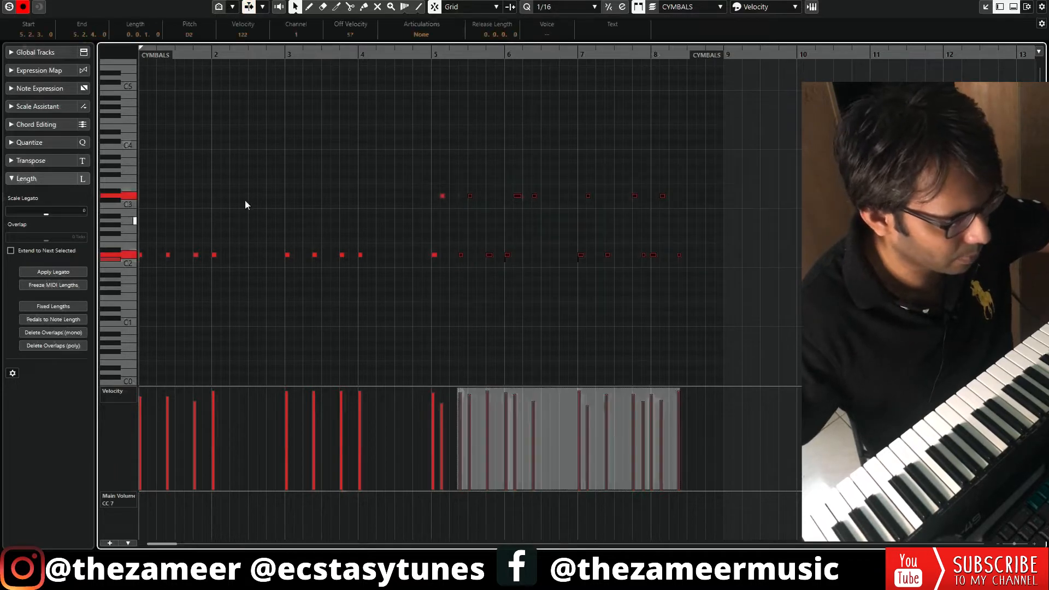
- Cut the CYMBALS part down to its first four bars and move it to start at bar 5
drag(425, 146, 749, 322)
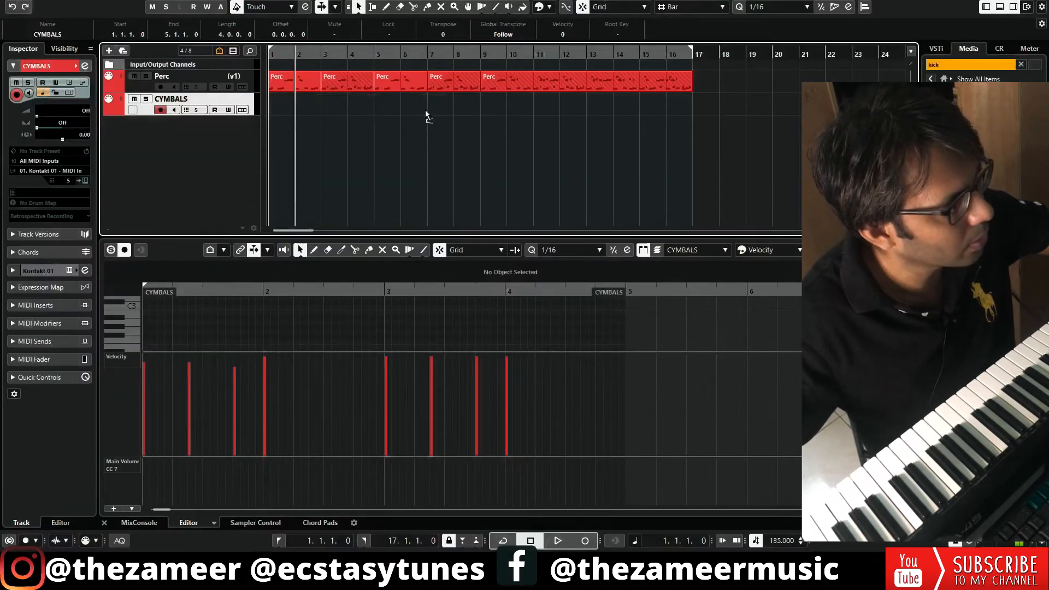
drag(320, 105, 417, 104)
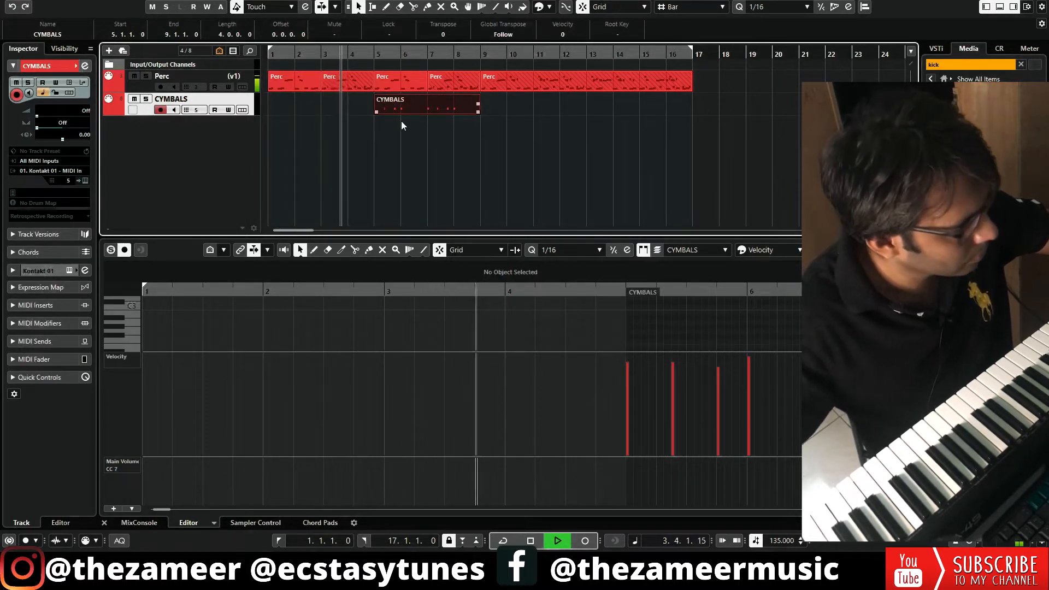
click(425, 137)
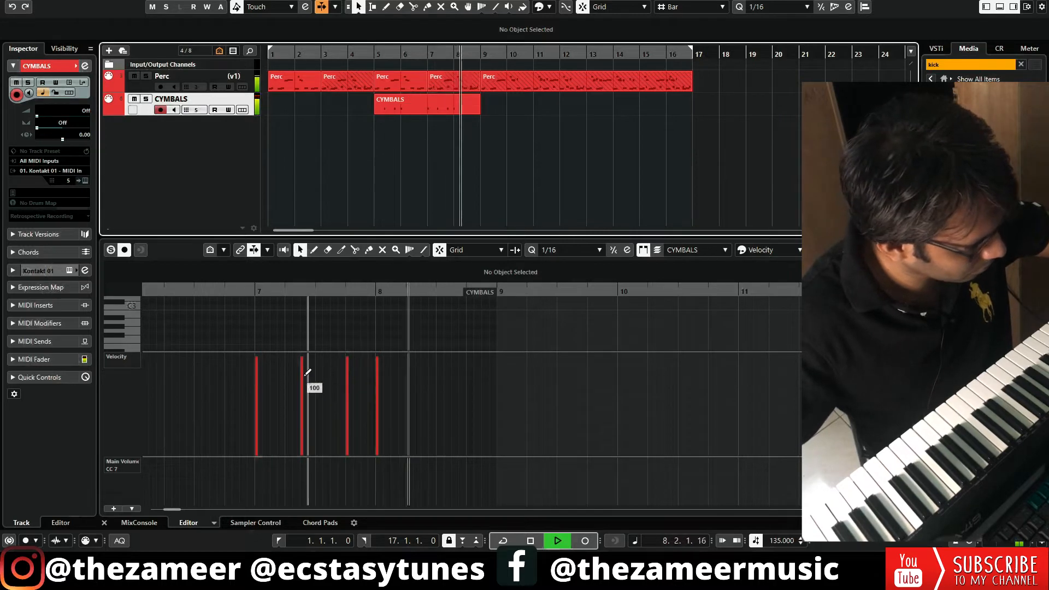
- Lower the velocity of the second and fourth cymbal notes in bars 7 to 8 to about 100 and stop playback
click(305, 375)
click(381, 375)
key(space)
click(398, 110)
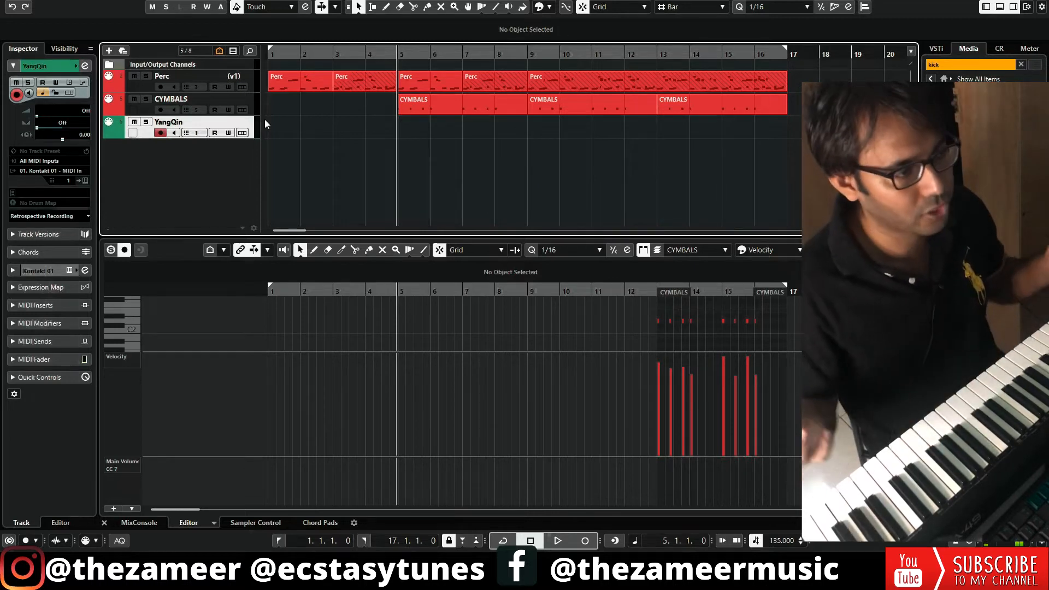
- Record a YangQin melody on its track over bars 1 to 9 and play it back
key(KP_Multiply)
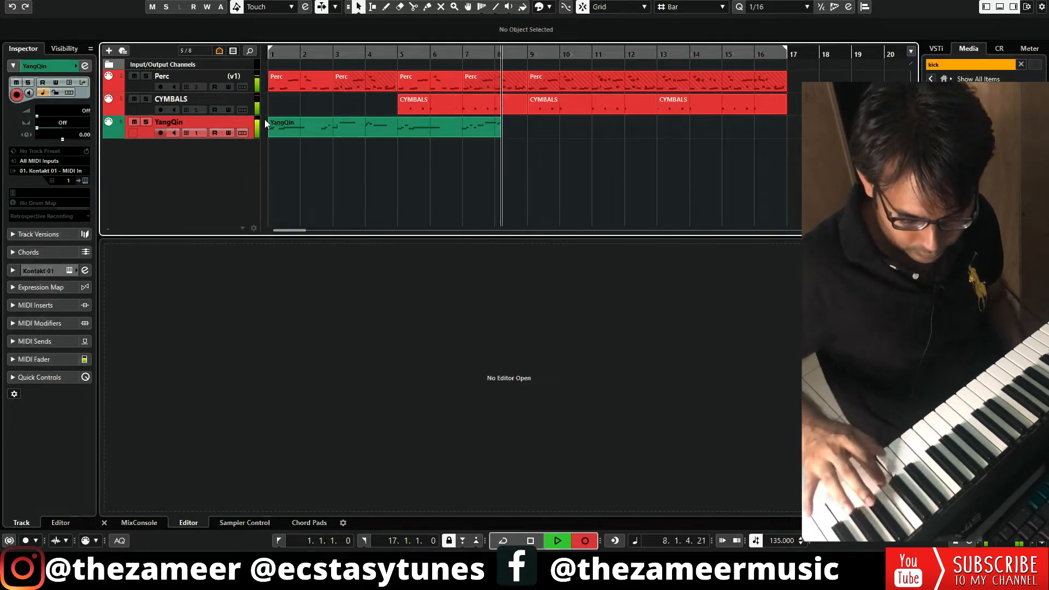
key(space)
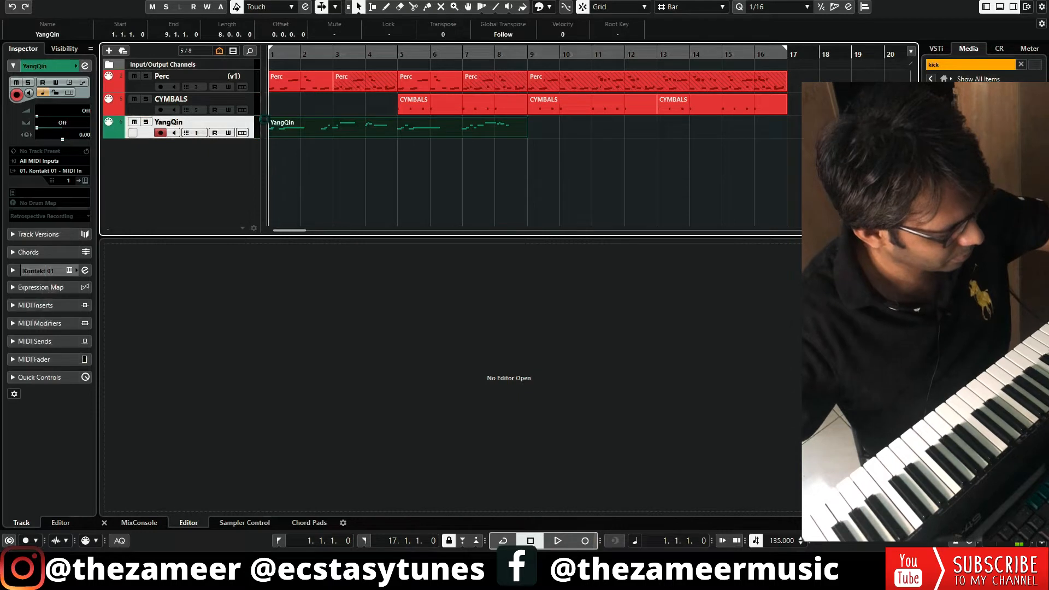
key(space)
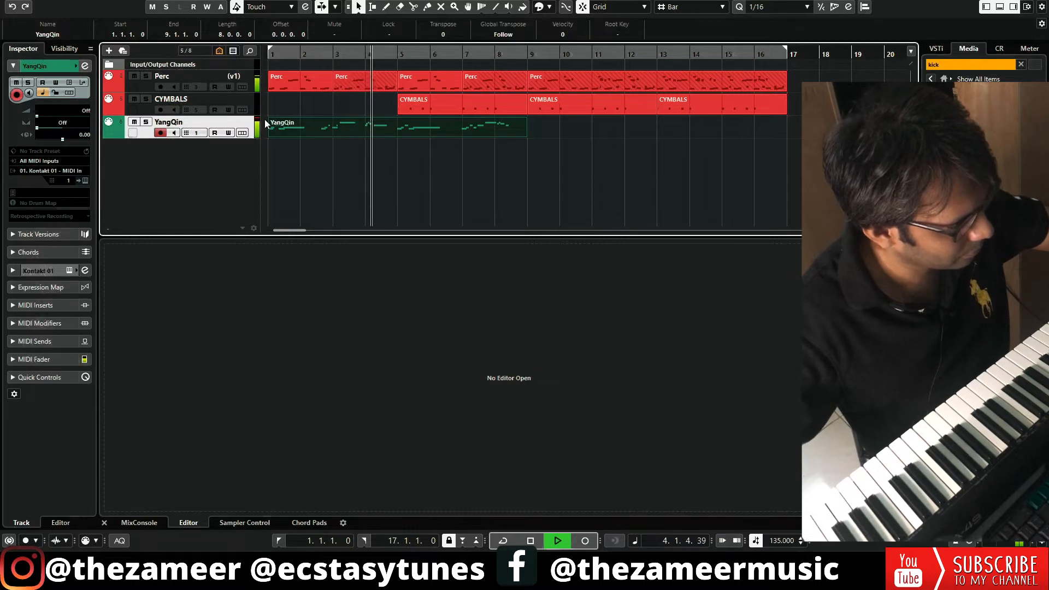
click(421, 148)
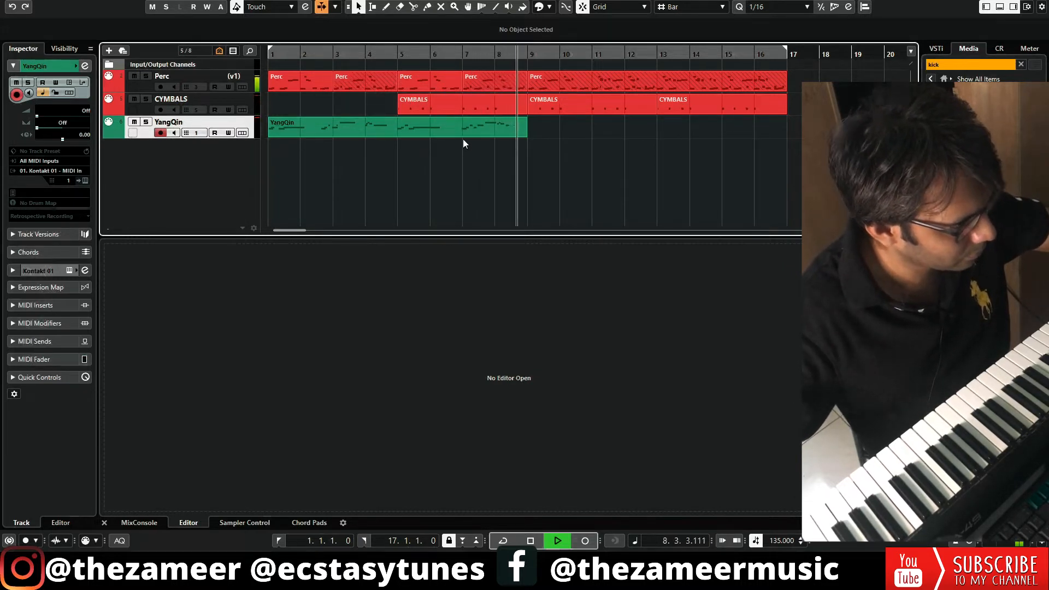
key(space)
- Record a second YangQin phrase from bar 8 to bar 16 and play it back
drag(527, 135, 593, 145)
click(609, 173)
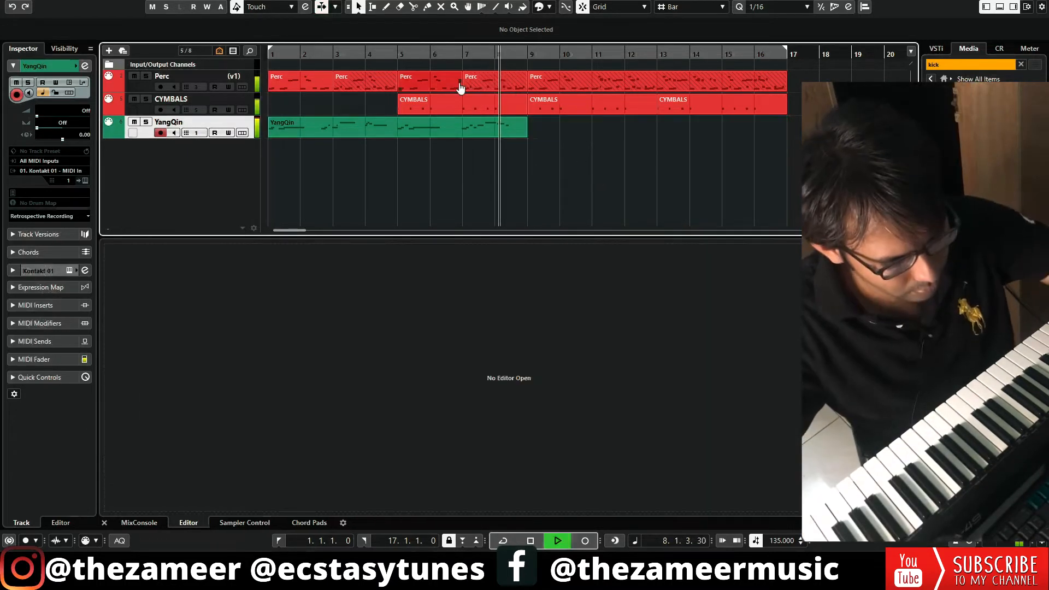
key(KP_Multiply)
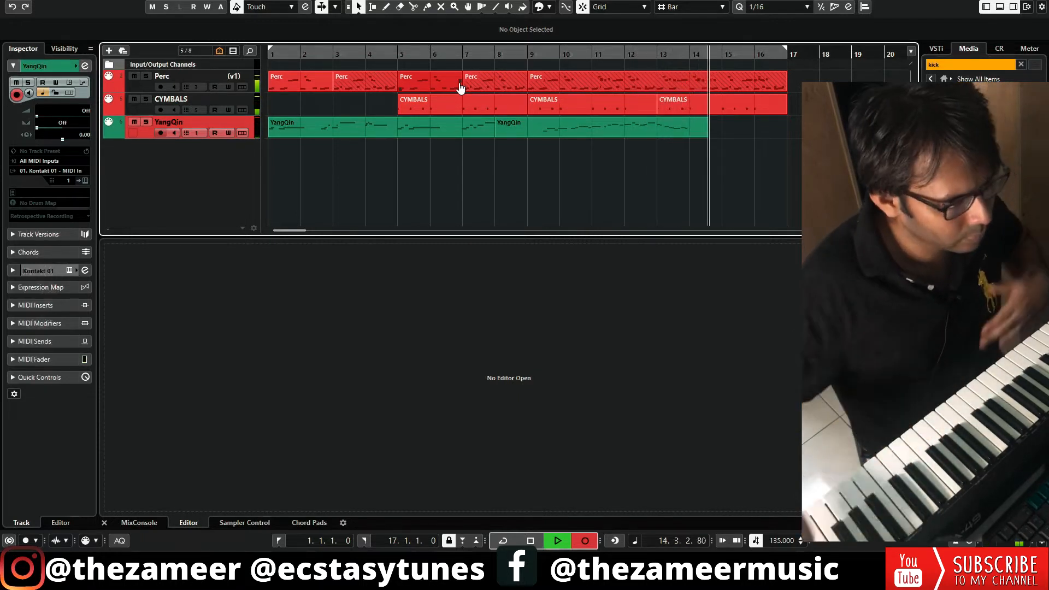
key(space)
click(482, 163)
key(space)
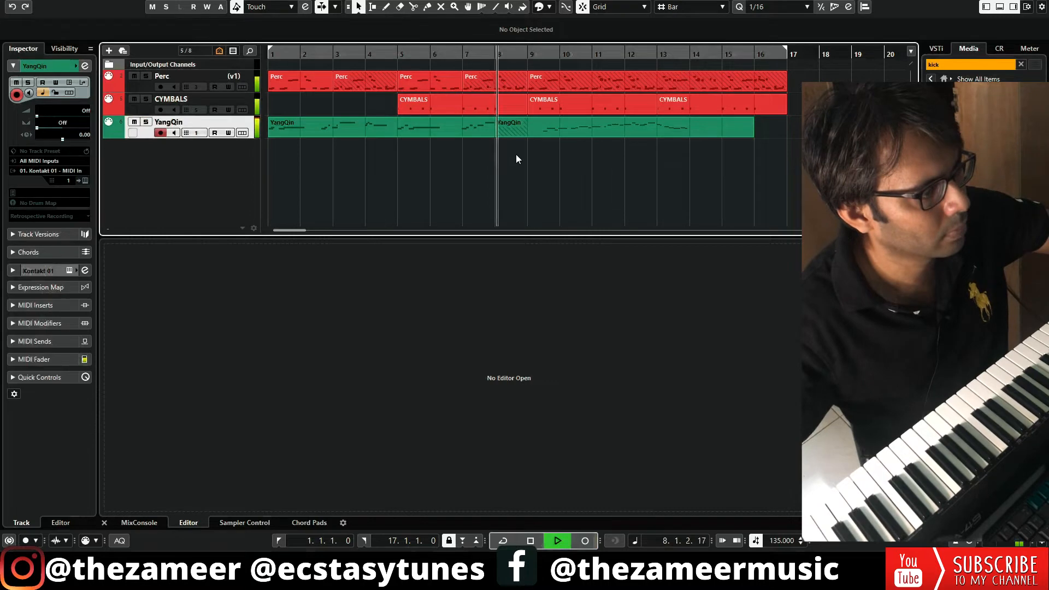
- Open the second YangQin part in an enlarged note editor and quantize the notes in bars 9 to 11 to 1/16
double_click(565, 134)
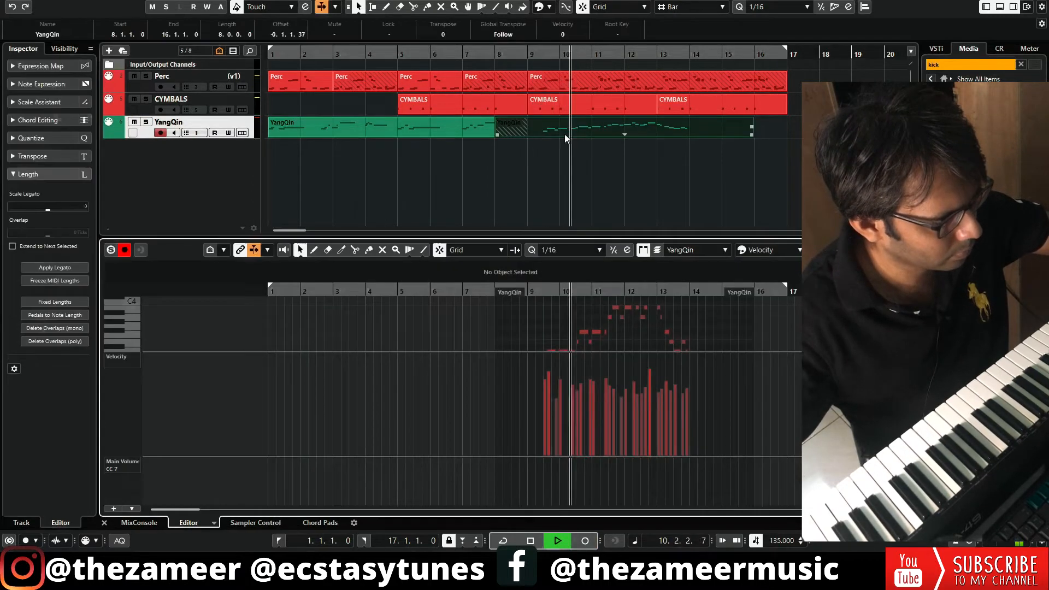
click(886, 250)
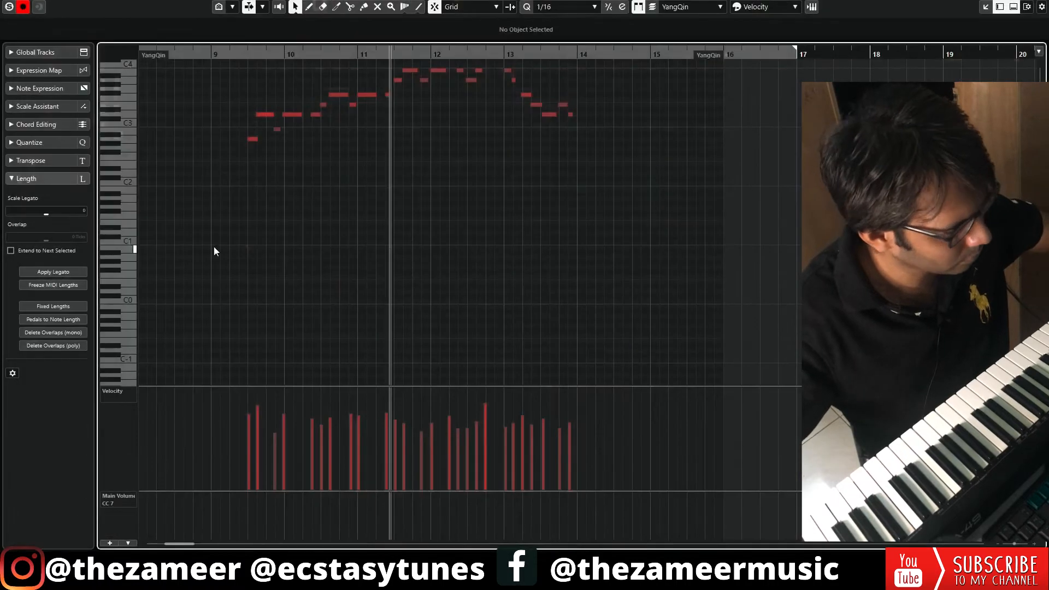
scroll(214, 247, up, 2)
scroll(298, 241, up, 3)
drag(299, 224, 416, 316)
click(416, 311)
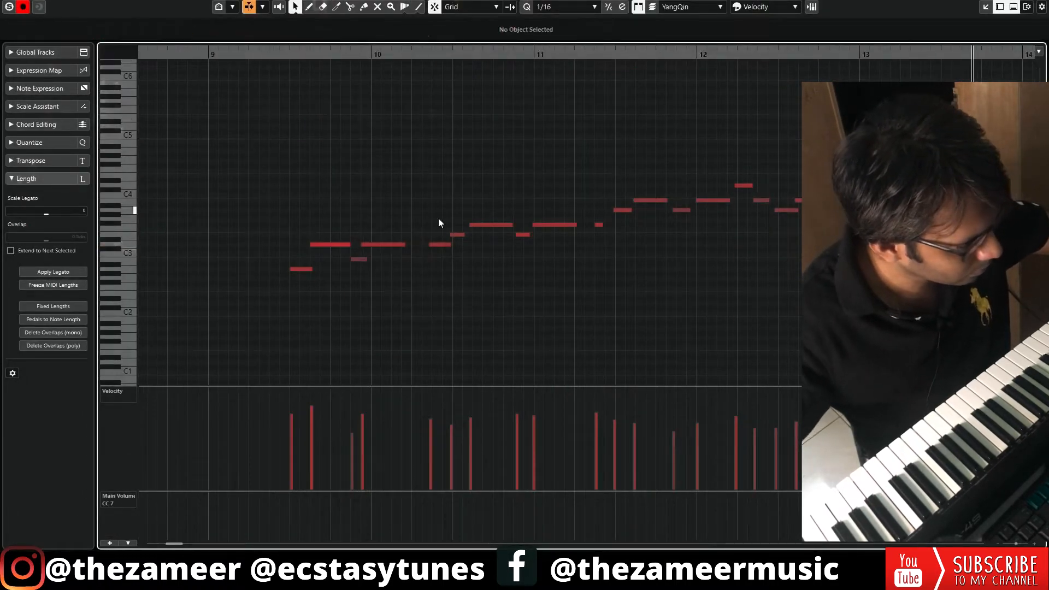
drag(434, 209, 553, 372)
drag(520, 210, 642, 312)
key(q)
- Quantize the remaining notes of the second YangQin part to 1/16 and close the editor
drag(567, 110, 841, 281)
key(q)
drag(790, 164, 1031, 262)
drag(186, 112, 1039, 307)
key(Return)
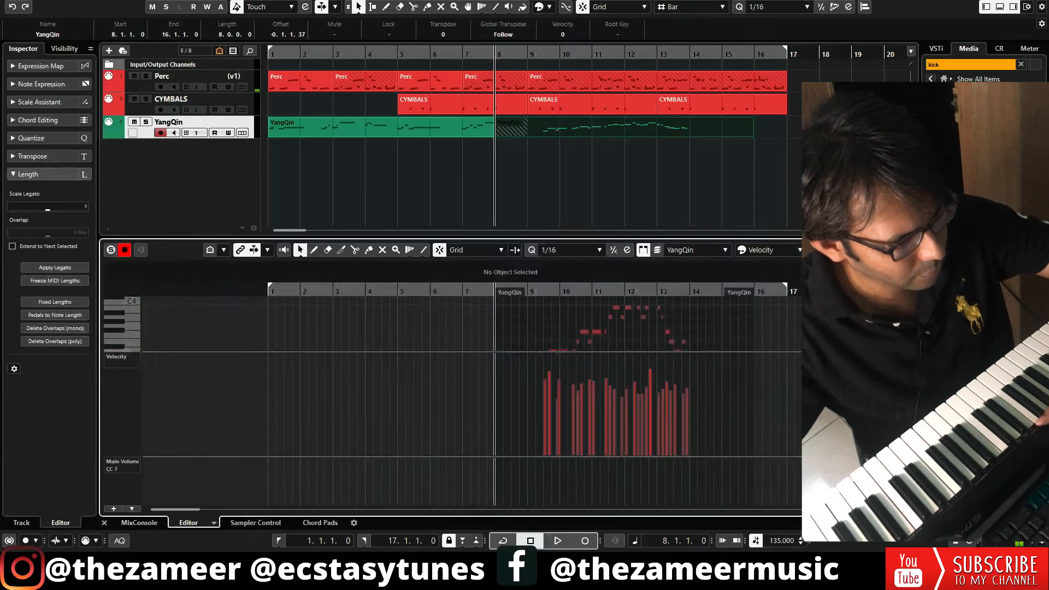
key(Return)
- Play the arrangement, then set the quantize preset to 1/16 and apply it to the bar 5 phrase of the first YangQin part
click(764, 278)
key(period)
key(space)
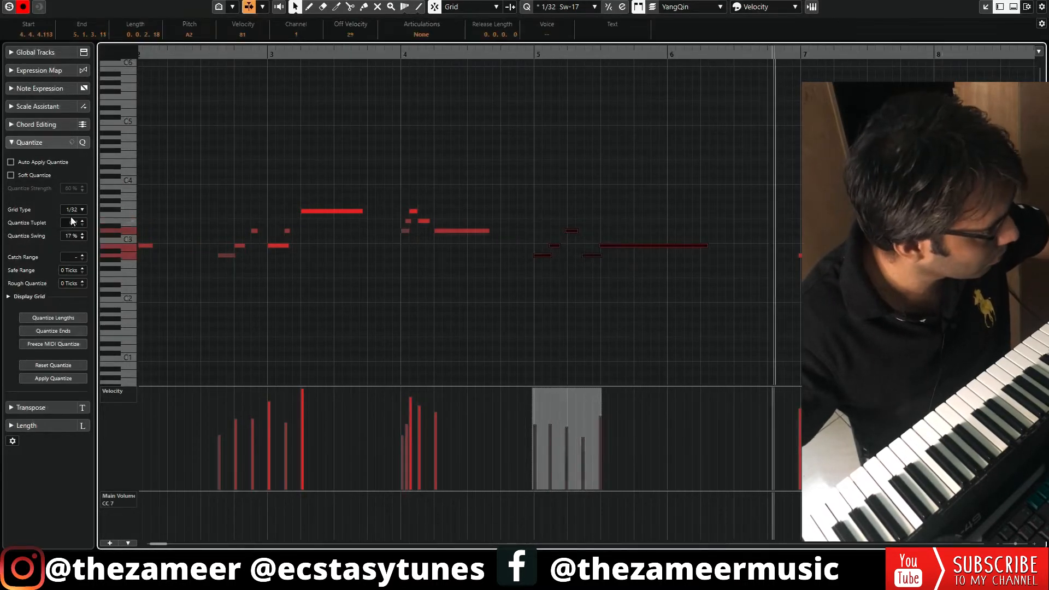
click(578, 7)
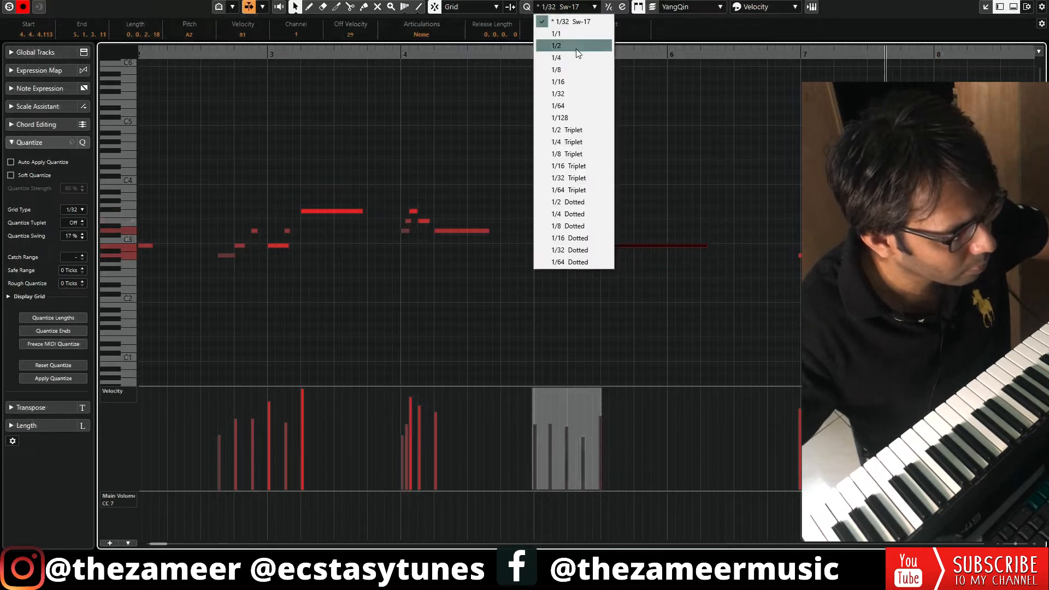
click(581, 82)
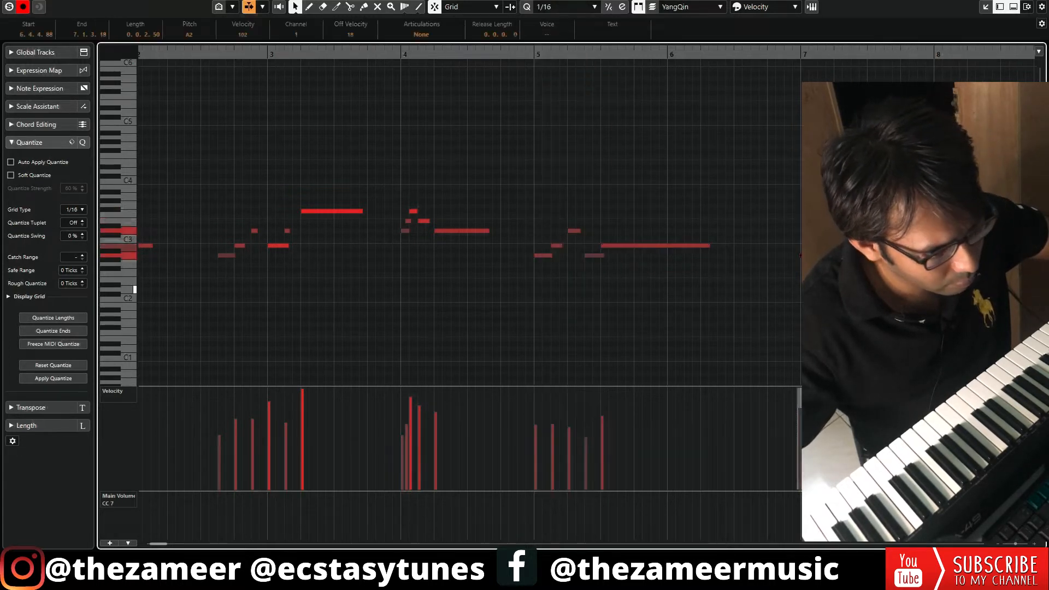
scroll(809, 281, down, 3)
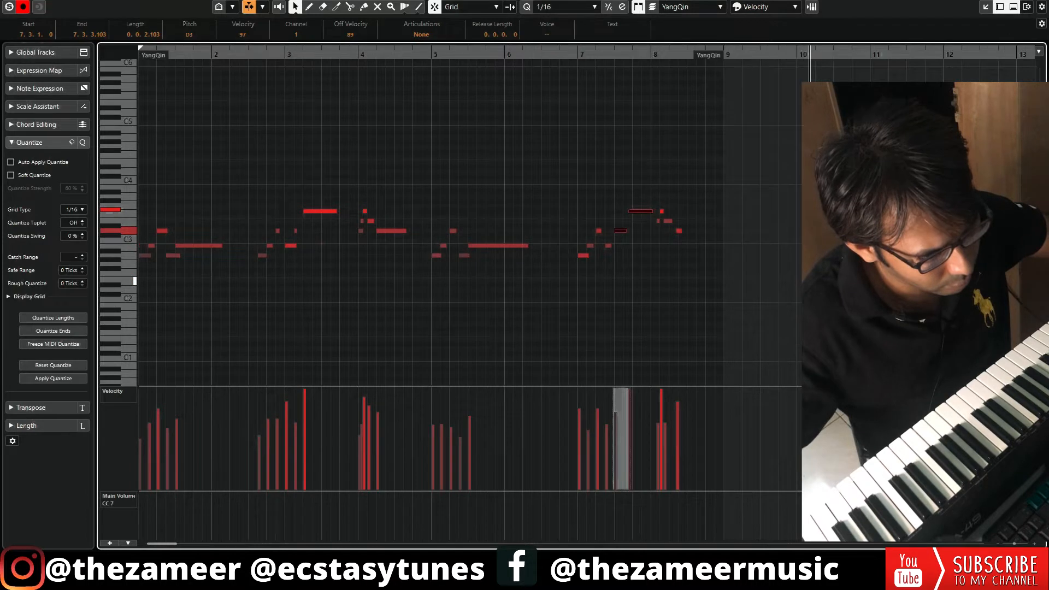
- Quantize the remaining notes in bars 7 and 8 of the first YangQin part to 1/16 and return to the arrangement
scroll(809, 281, up, 4)
scroll(548, 271, up, 1)
click(484, 195)
key(q)
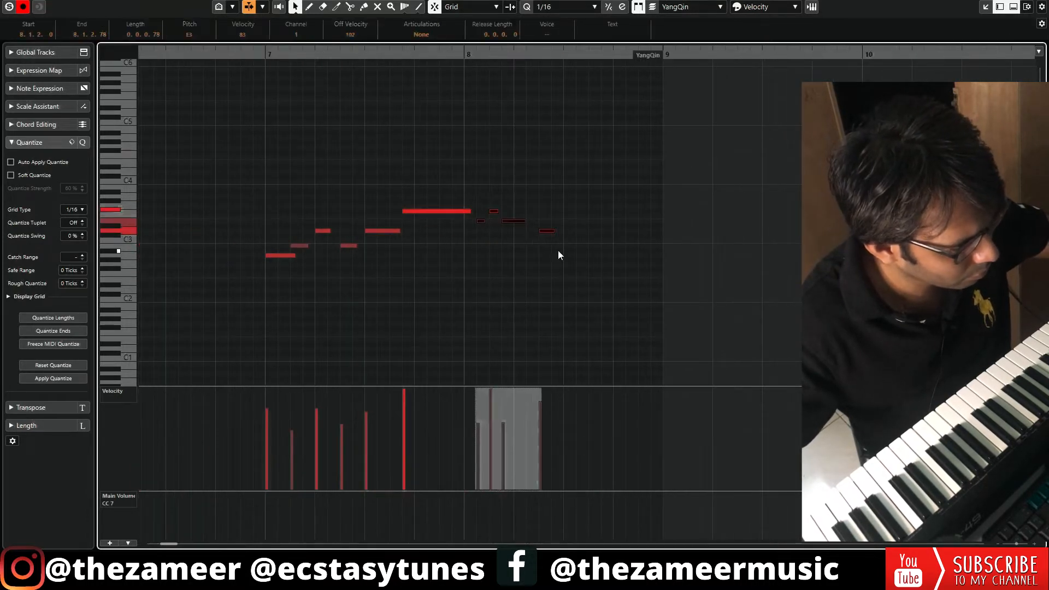
click(491, 404)
click(404, 404)
click(266, 420)
scroll(580, 205, down, 3)
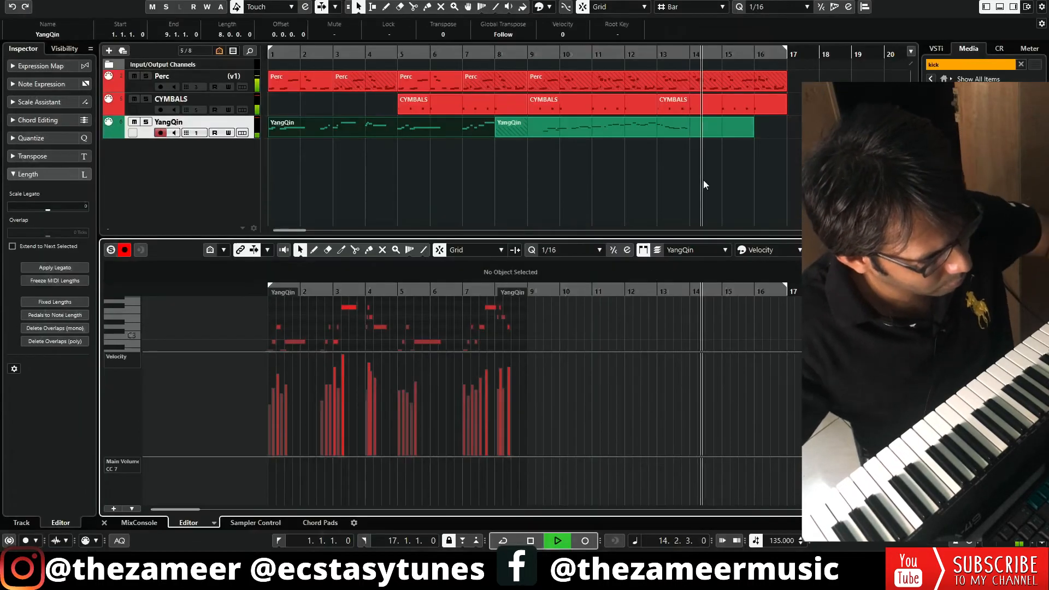
click(703, 185)
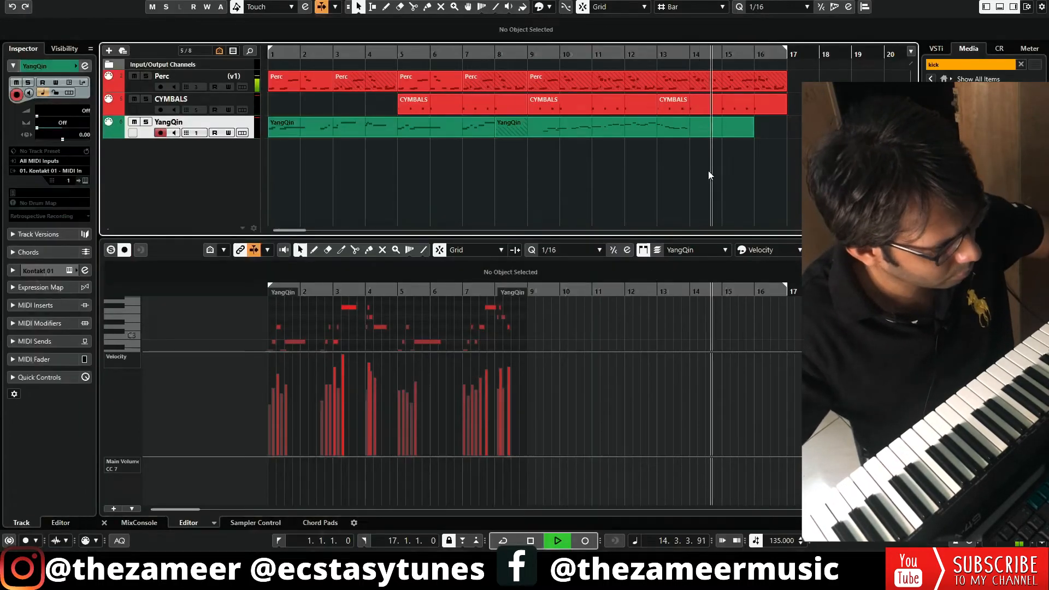
- Record a flute melody on the FLUTE track from bar 1 to bar 10
key(g)
key(space)
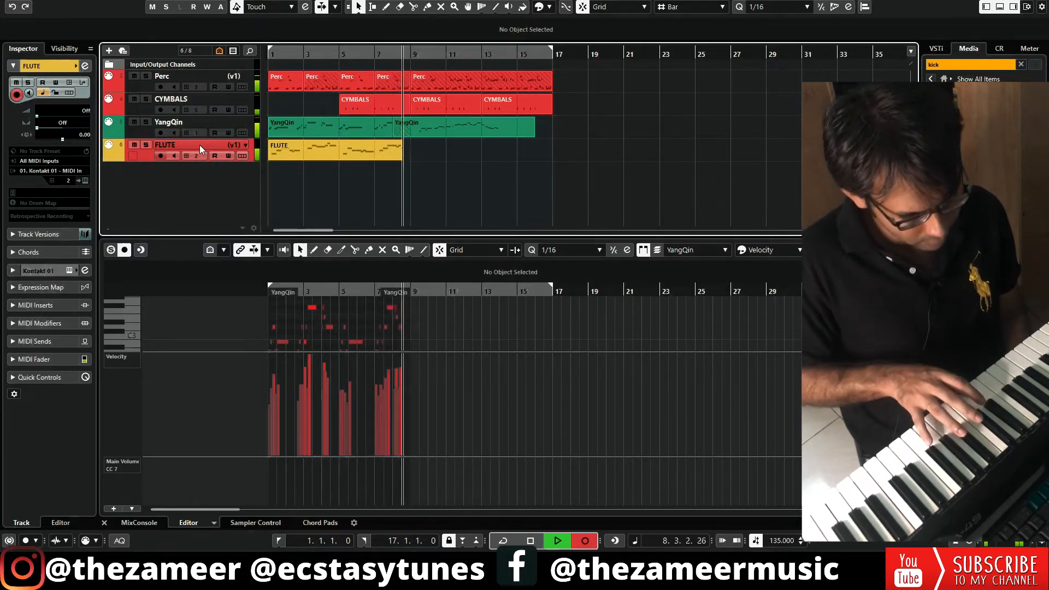
key(space)
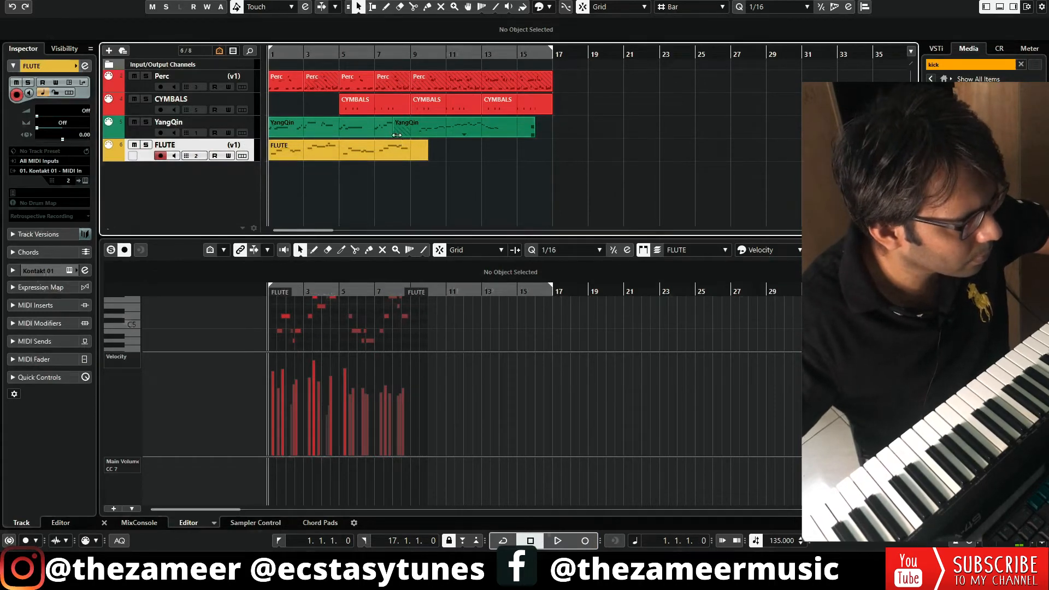
- Make the YangQin parts meet at bar 9 and shift the first three notes of bar 8 a sixteenth later, checking by playback
drag(394, 135, 415, 135)
double_click(396, 133)
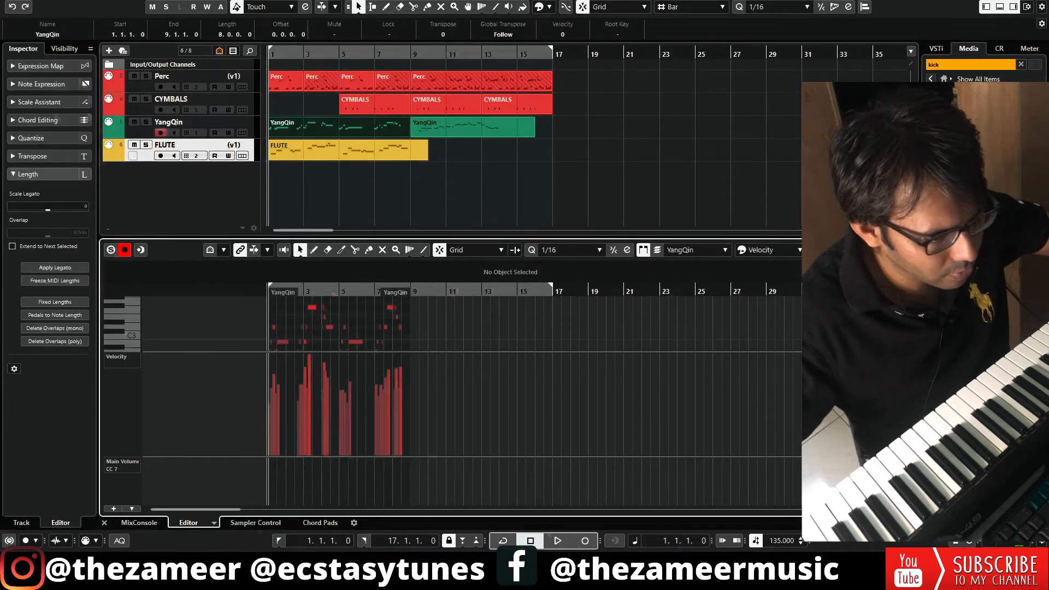
click(885, 250)
scroll(793, 234, up, 5)
click(670, 57)
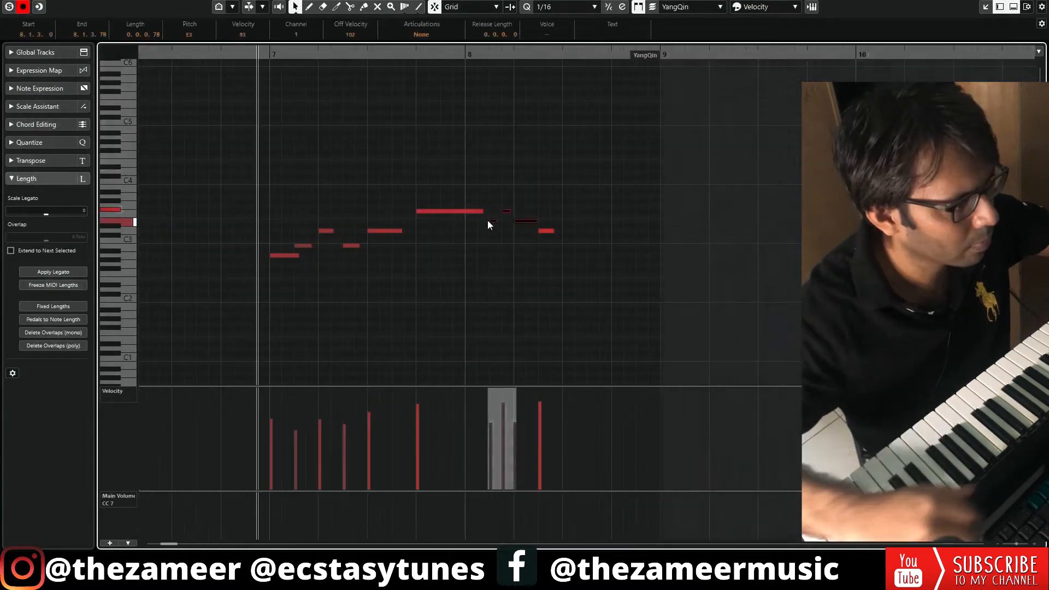
key(space)
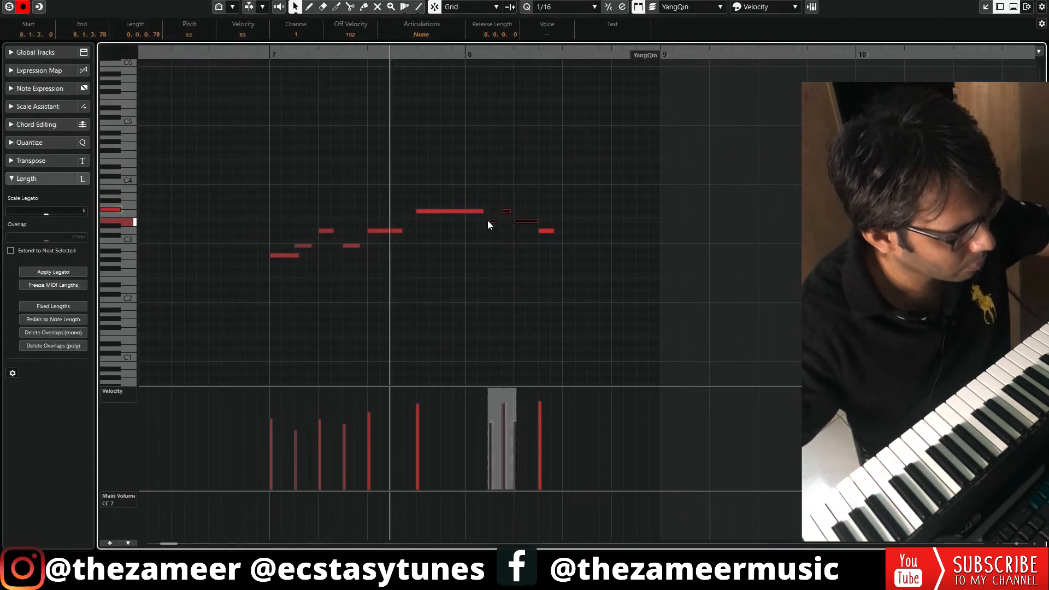
key(space)
key(Return)
key(Return)
click(582, 214)
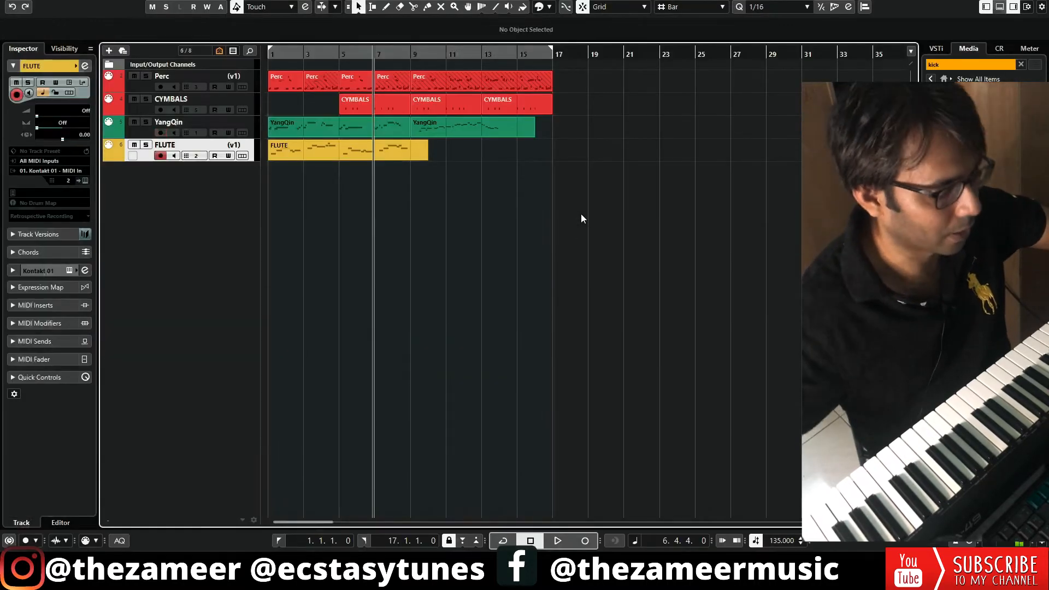
- Play the arrangement from the start and trim the FLUTE part to end at bar 9
key(Home)
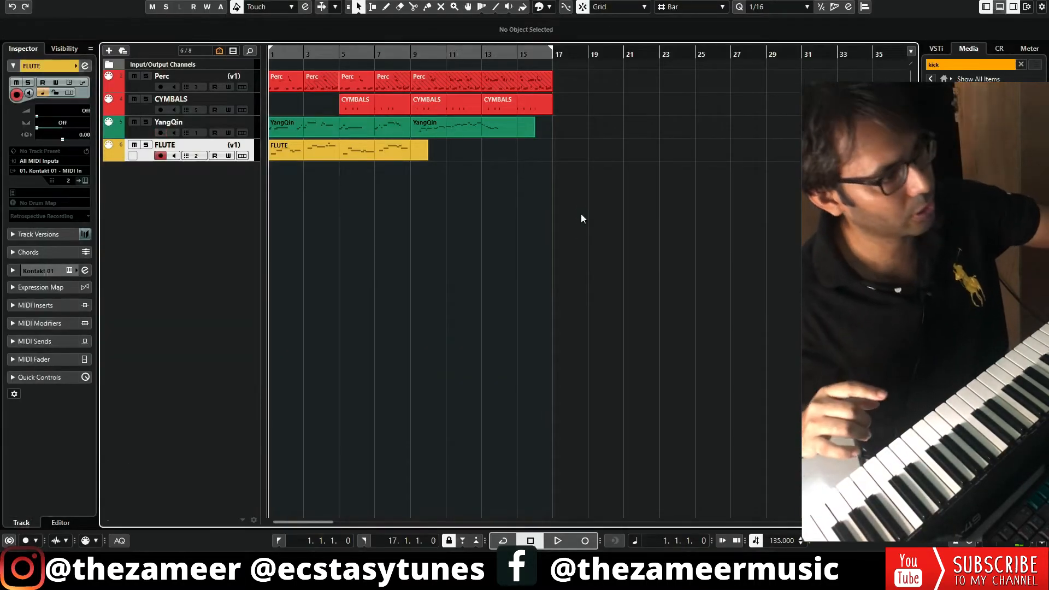
key(space)
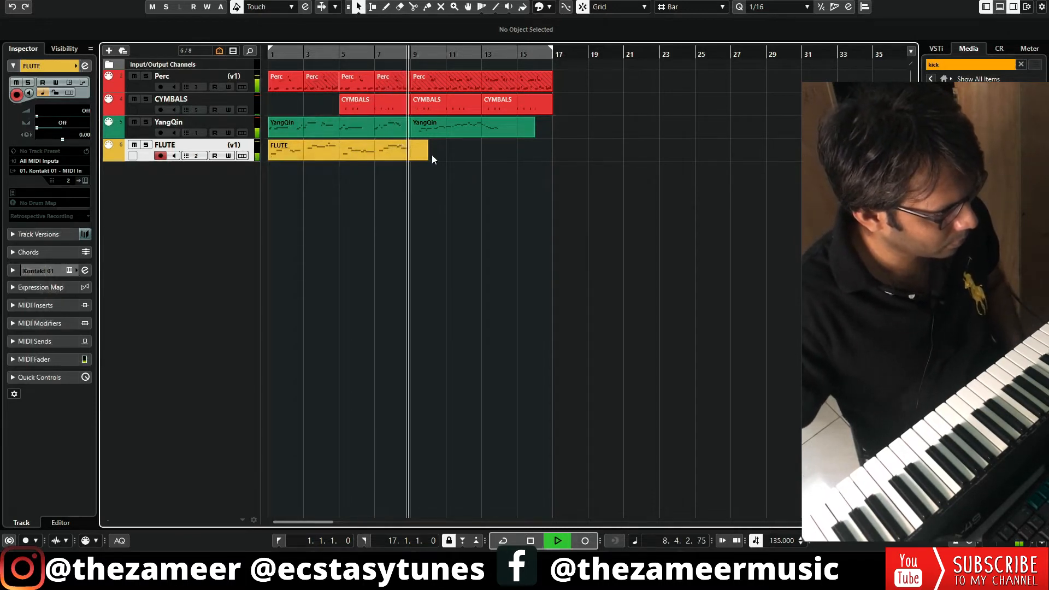
drag(427, 159, 411, 159)
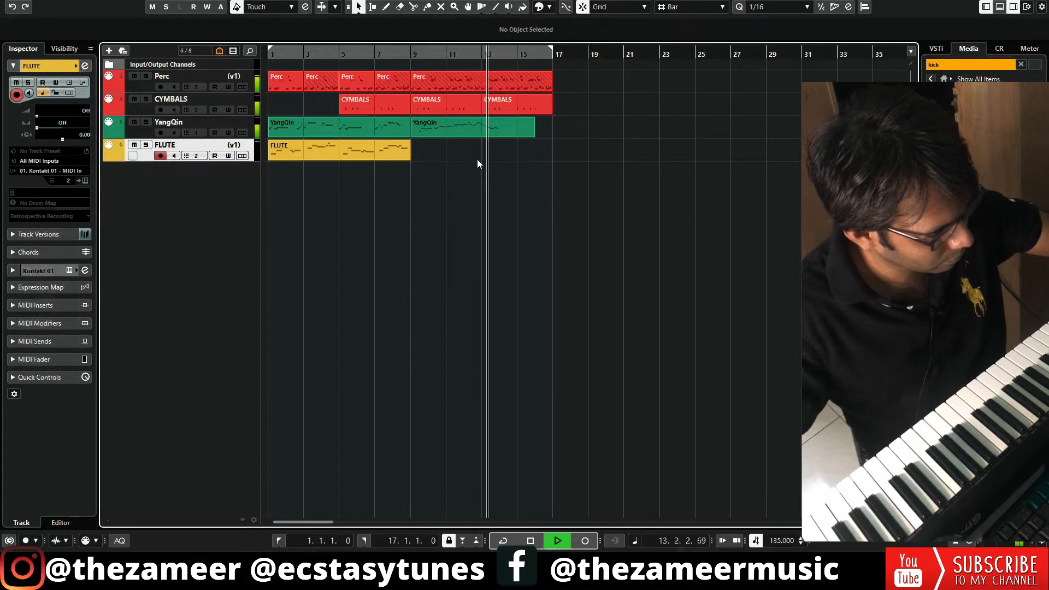
click(419, 130)
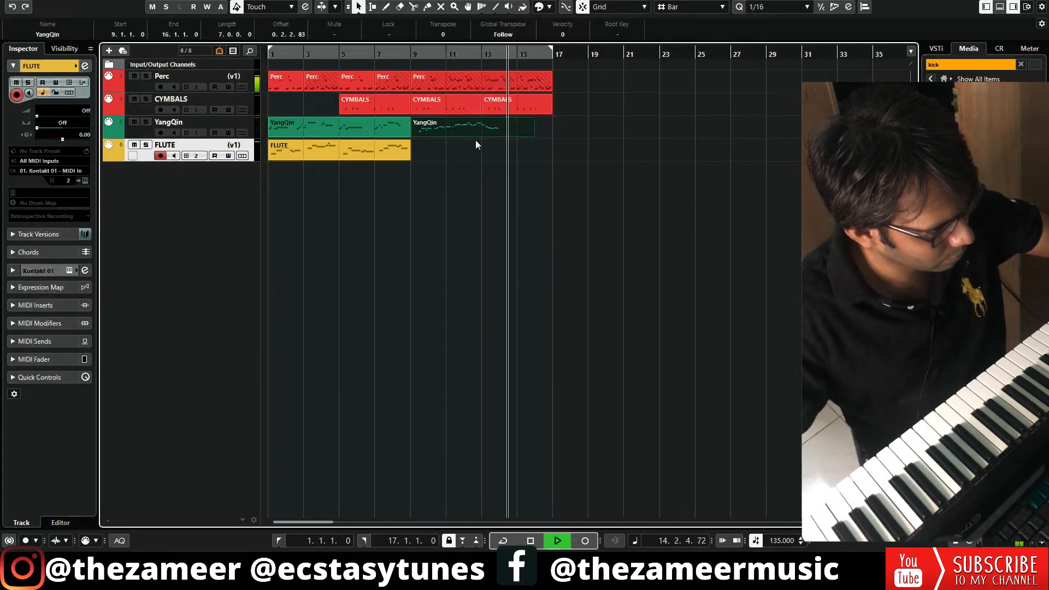
key(space)
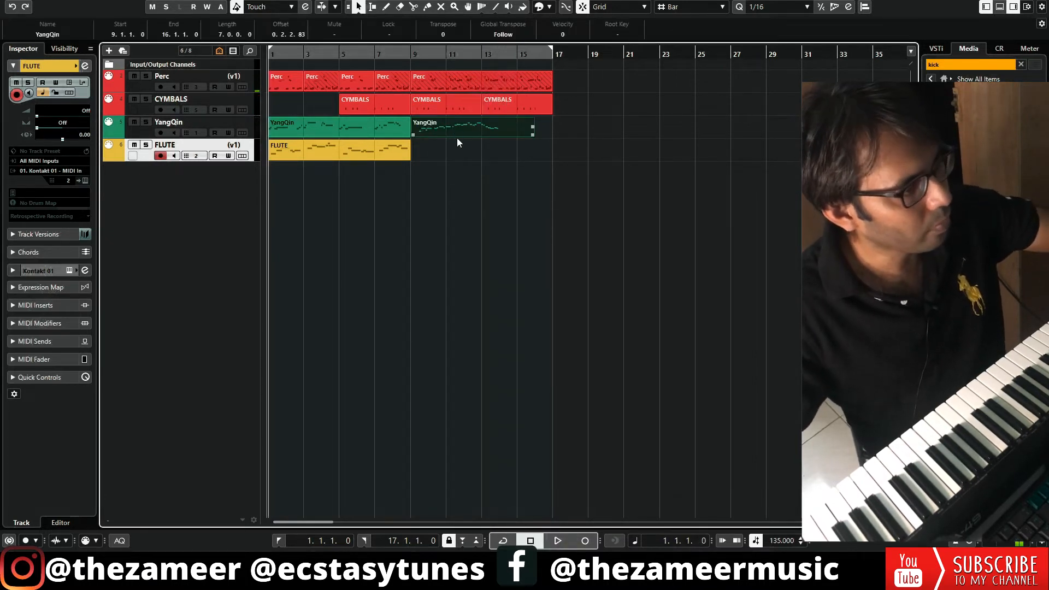
- Move the two YangQin parts to start at bars 9 and 17 and the FLUTE part to start at bar 17
drag(457, 142, 372, 130)
drag(293, 129, 576, 133)
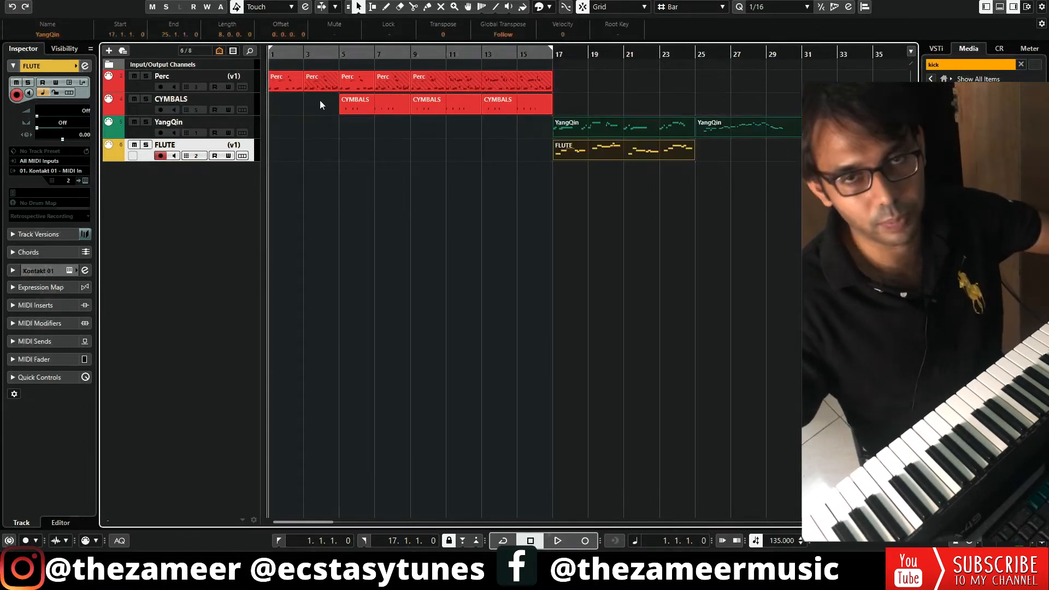
drag(452, 153, 595, 153)
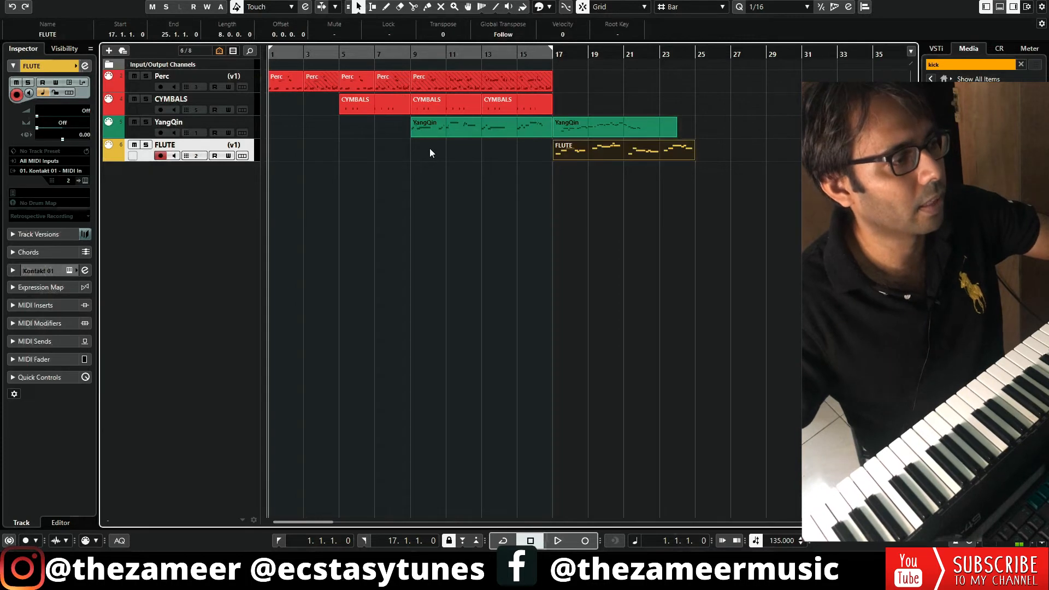
- Repeat the Perc and CYMBALS parts over bars 17 to 25 and move the second YangQin part to bar 25
click(414, 51)
drag(588, 134, 716, 140)
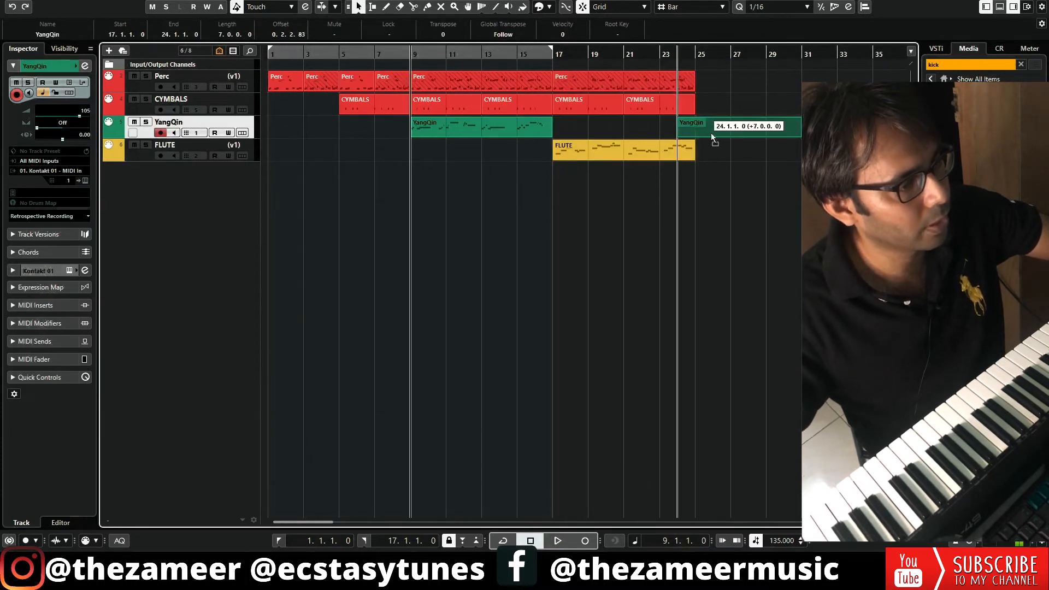
click(634, 117)
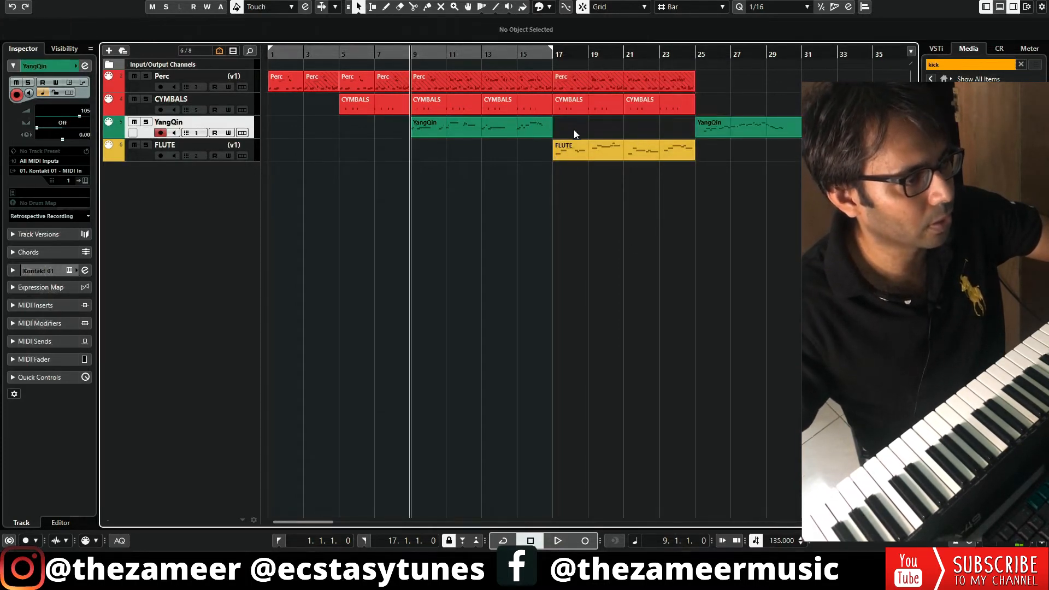
click(730, 132)
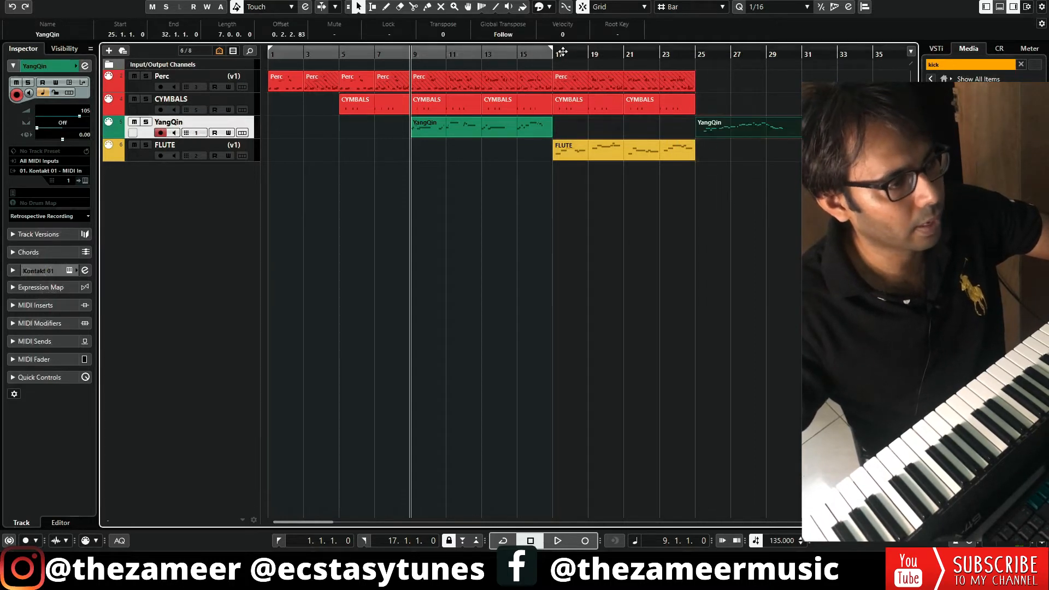
- Extend the locator range to bar 33 and duplicate the Perc and both CYMBALS parts of bars 17 to 25 into bars 25 to 33
drag(552, 49, 798, 66)
click(549, 64)
drag(722, 82, 627, 108)
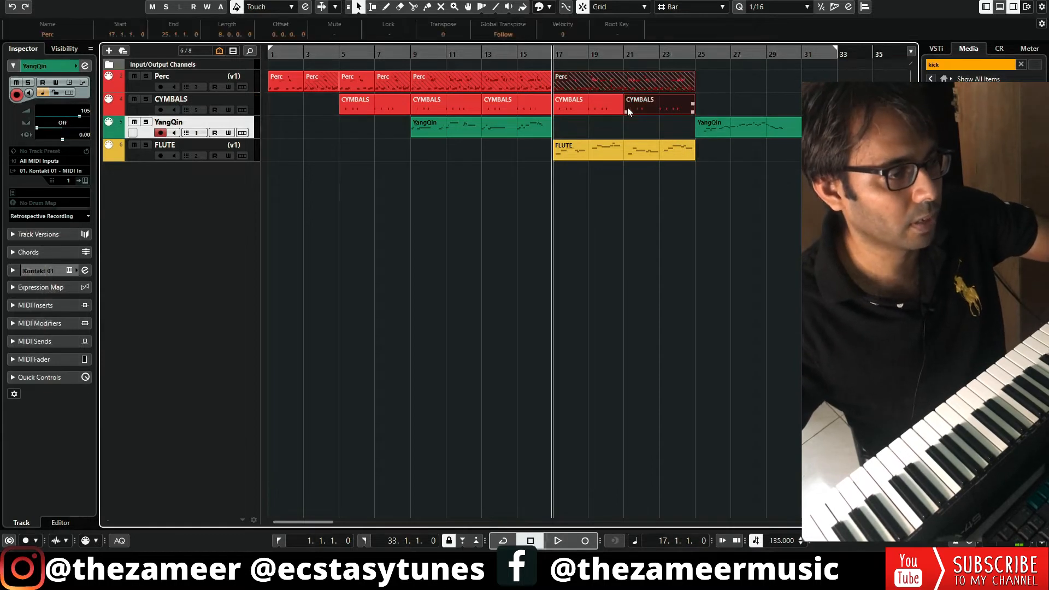
key(ctrl+d)
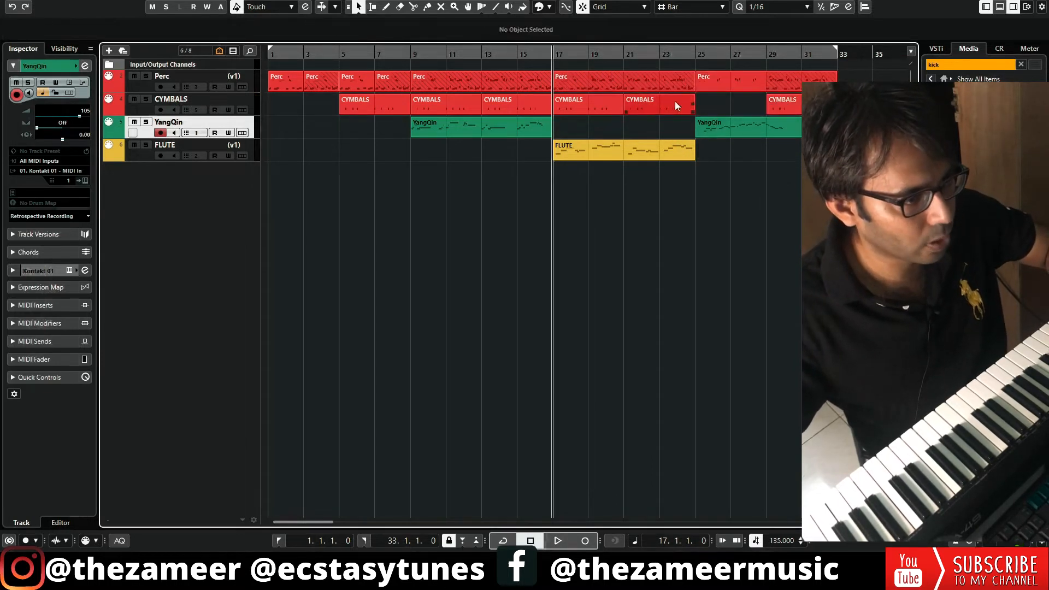
key(ctrl+z)
drag(712, 84, 596, 107)
key(ctrl+d)
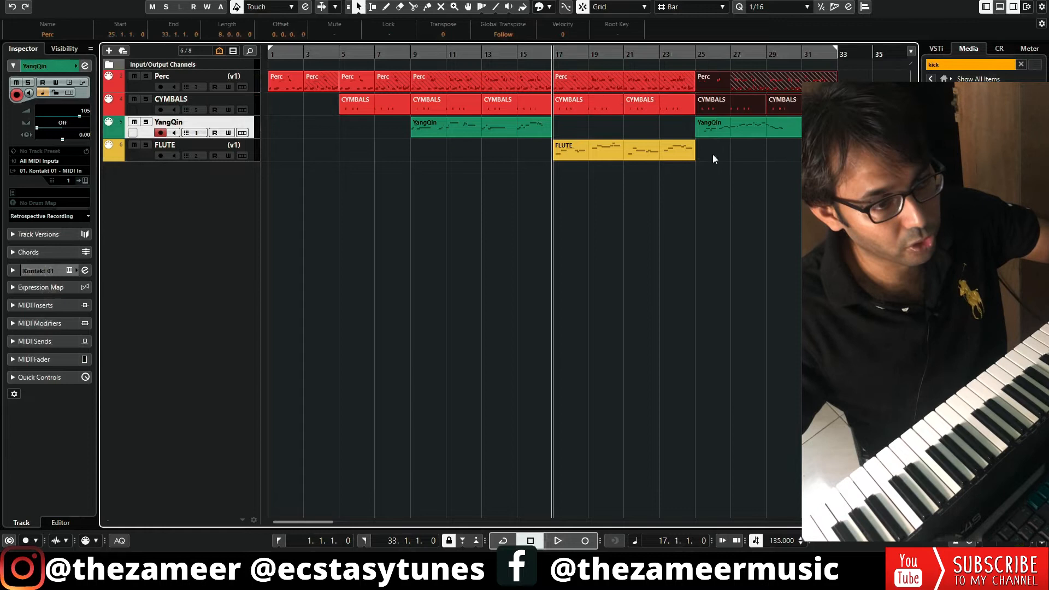
- Mute the second YangQin part and record another percussion layer on the Perc track from bar 24 to bar 34
click(704, 87)
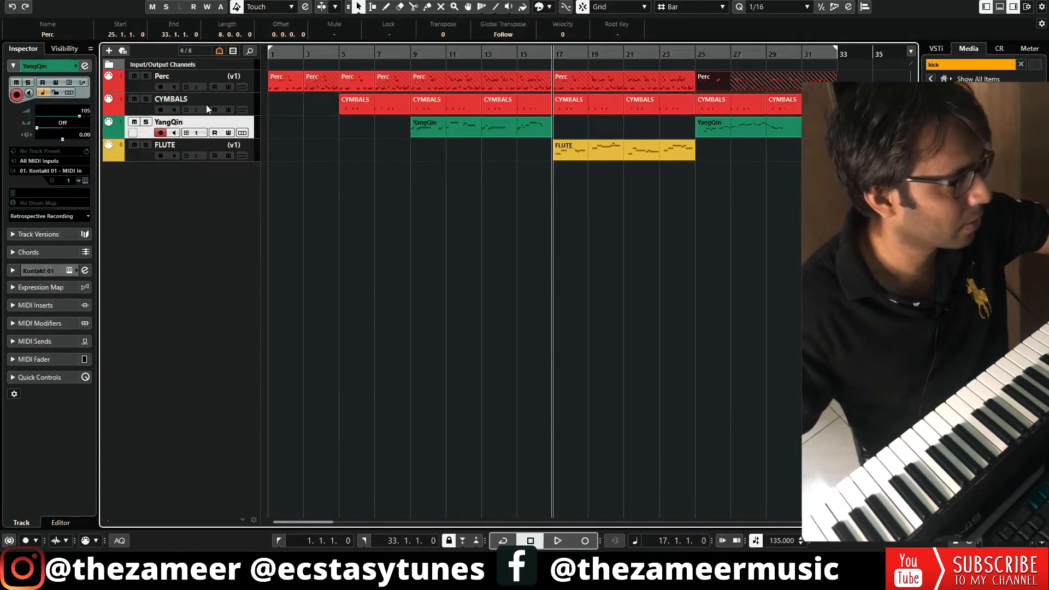
click(147, 86)
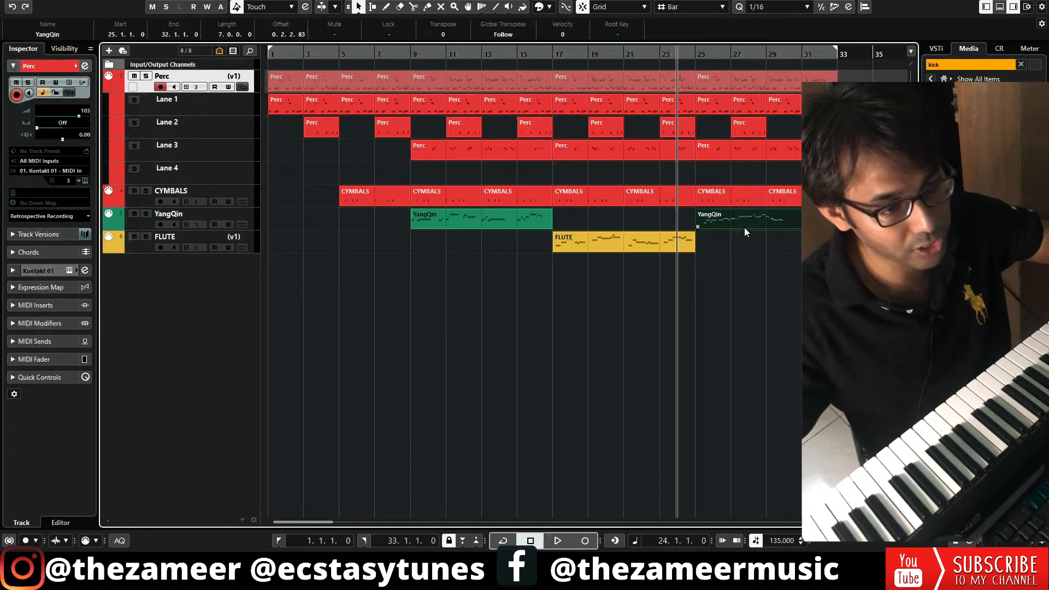
key(shift+m)
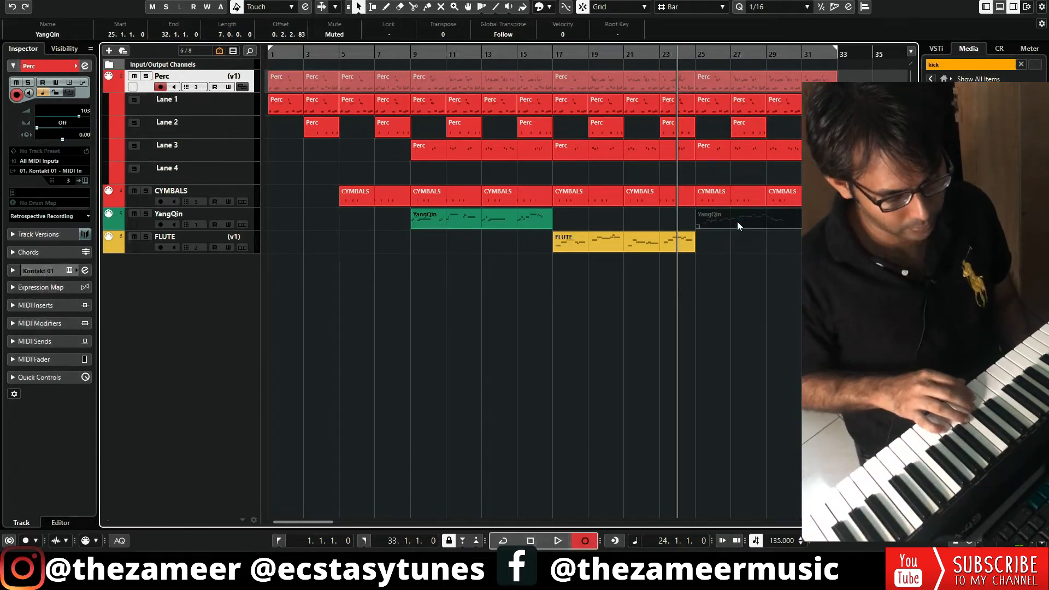
key(KP_Multiply)
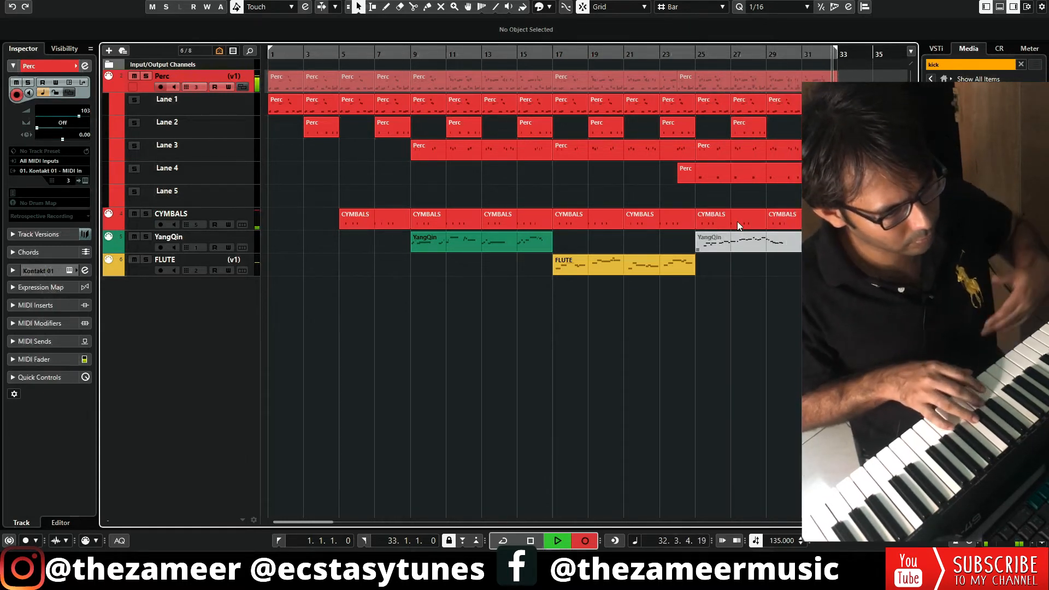
key(space)
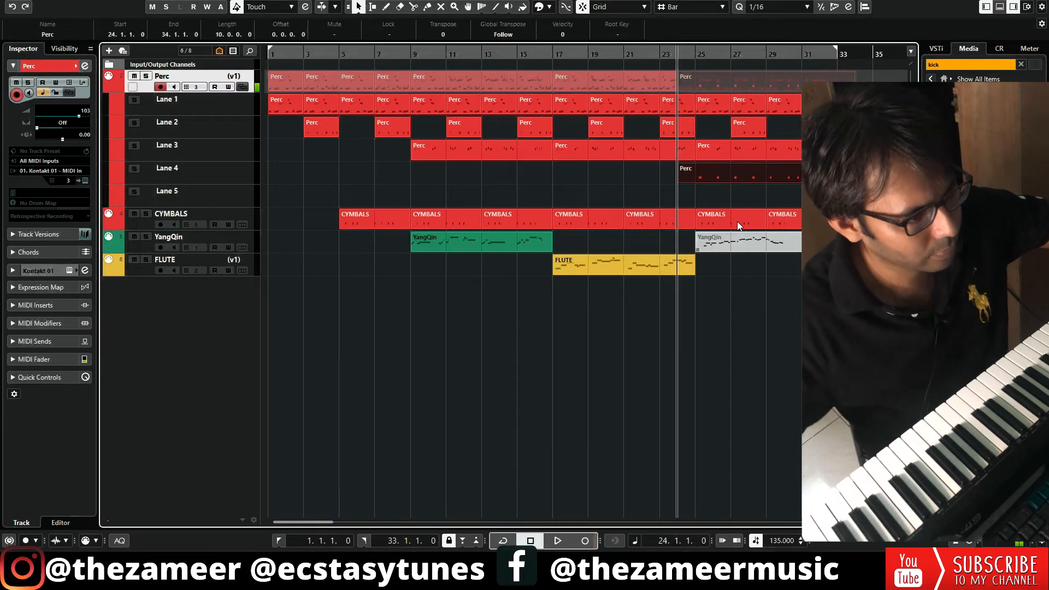
- Open the Lane 4 percussion part in the note editor, quantize all its notes to 1/8 and play it
double_click(732, 169)
key(space)
drag(244, 509, 232, 509)
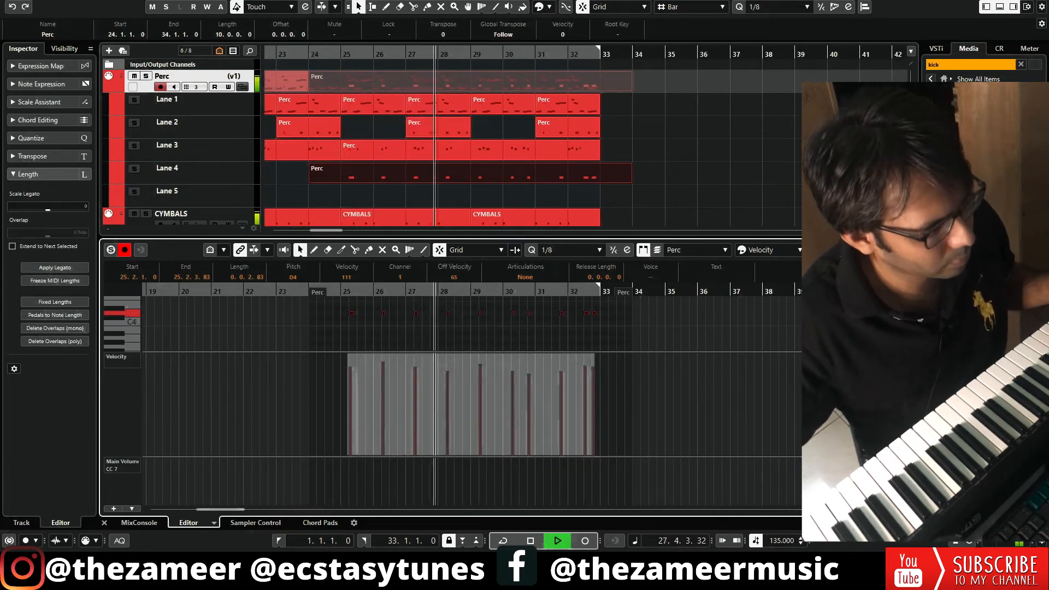
- Set the quantize swing to 16 % for the Lane 4 percussion notes, stop playback and close the note editor
click(31, 137)
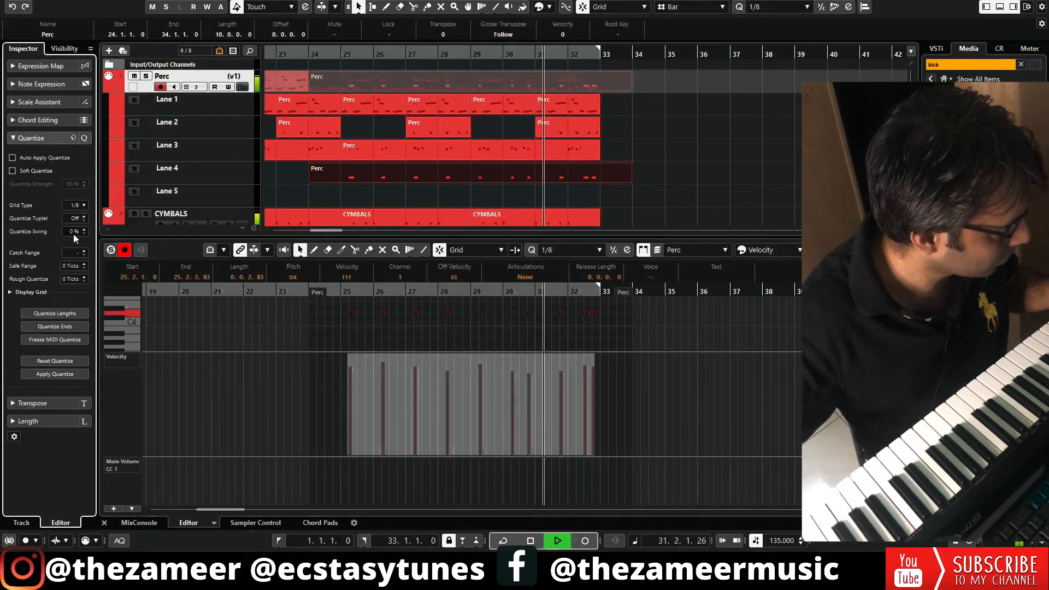
drag(71, 229, 77, 204)
drag(668, 307, 335, 334)
key(space)
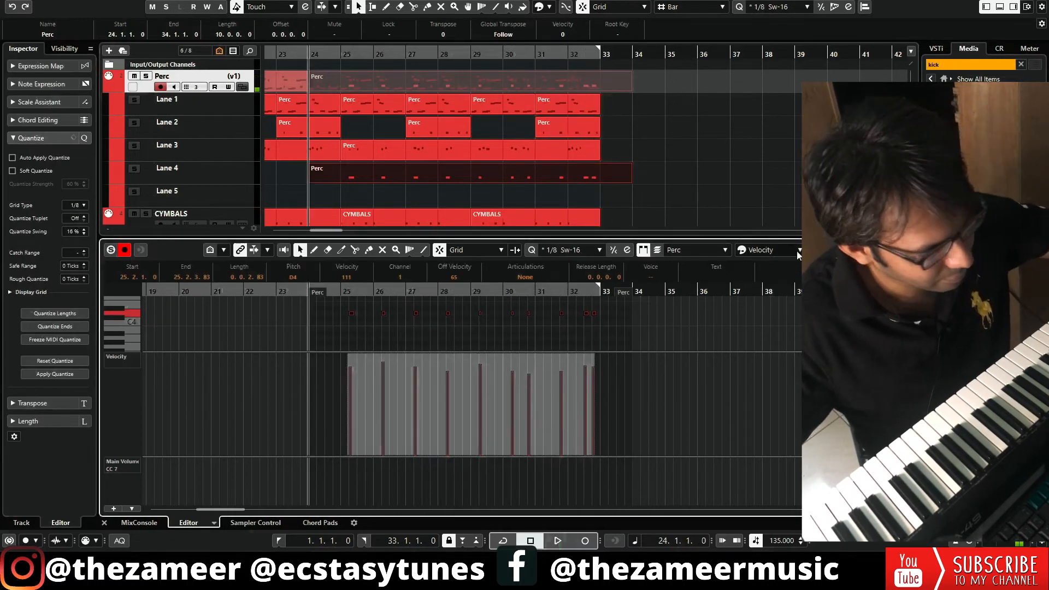
key(ctrl+e)
key(ctrl+e)
key(ctrl+e)
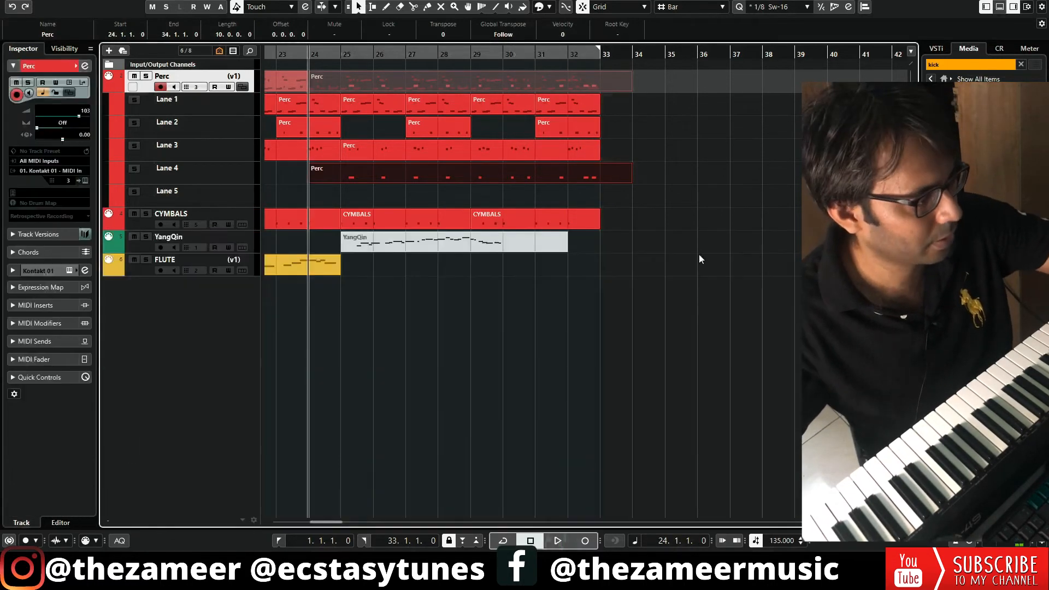
- Unmute the second YangQin part starting at bar 25 and play the arrangement from bar 24 to the end of bar 32
click(433, 294)
click(383, 242)
key(shift+m)
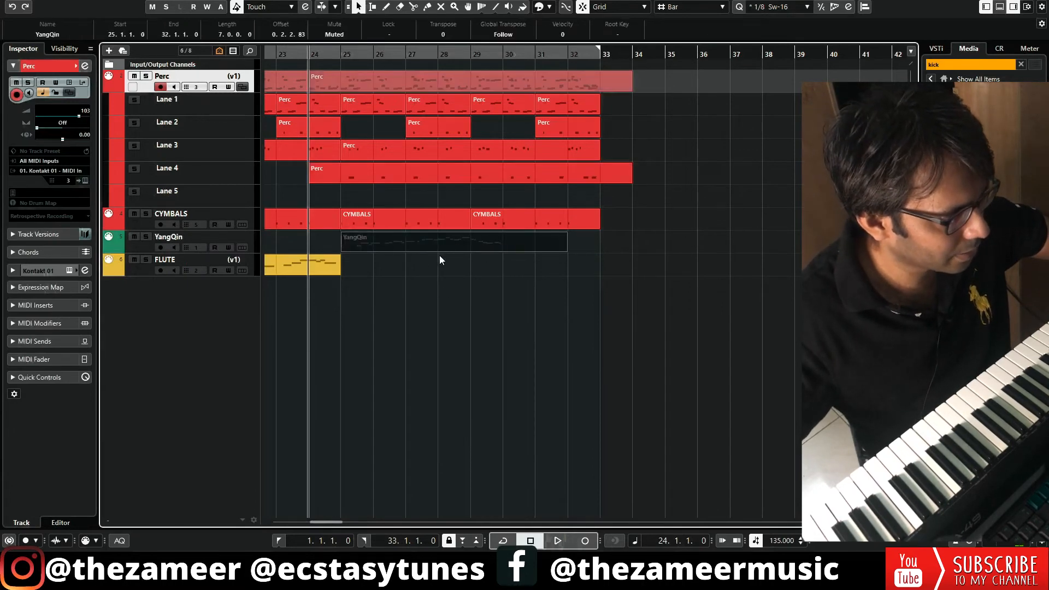
key(shift+u)
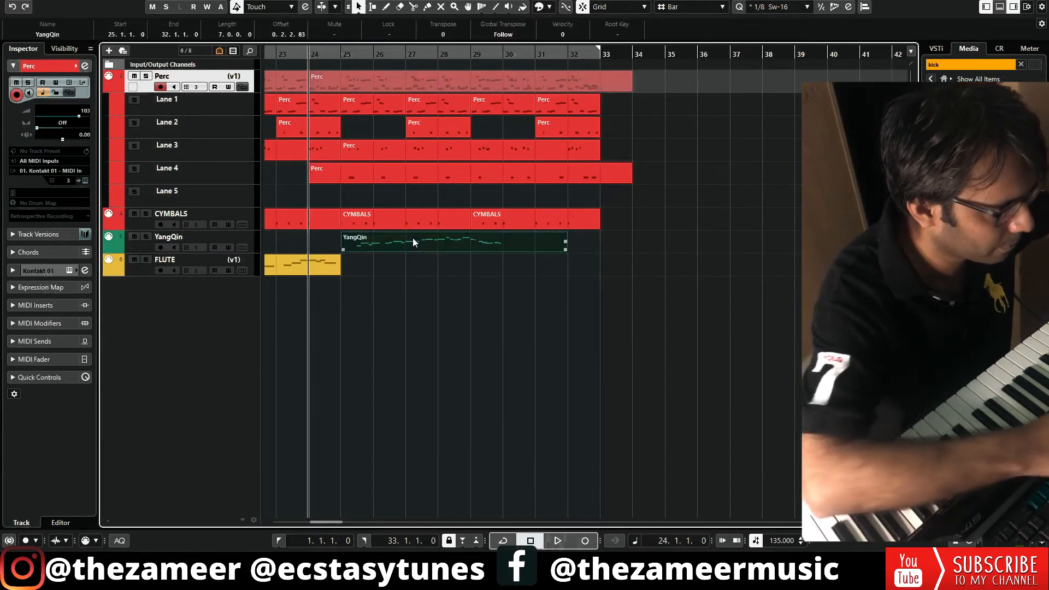
key(space)
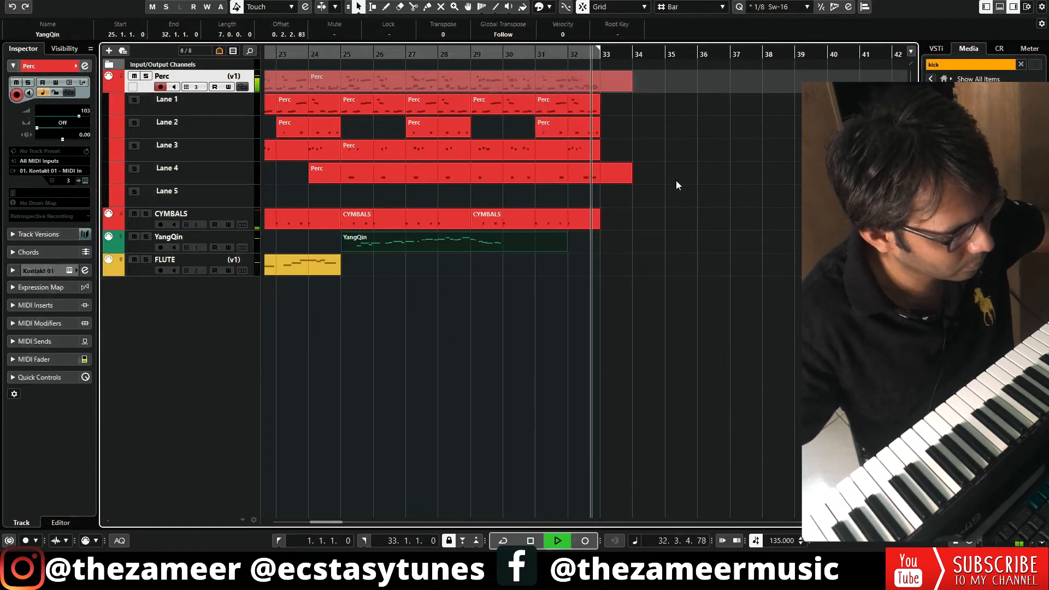
key(space)
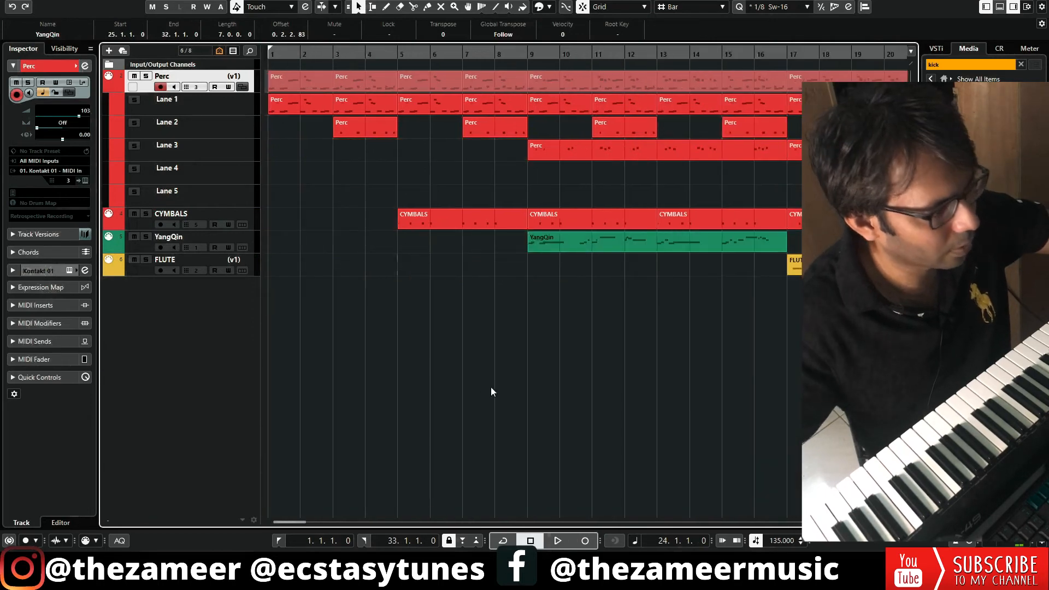
- Return to the start of the project and play the whole arrangement from bar 1
key(g)
key(g)
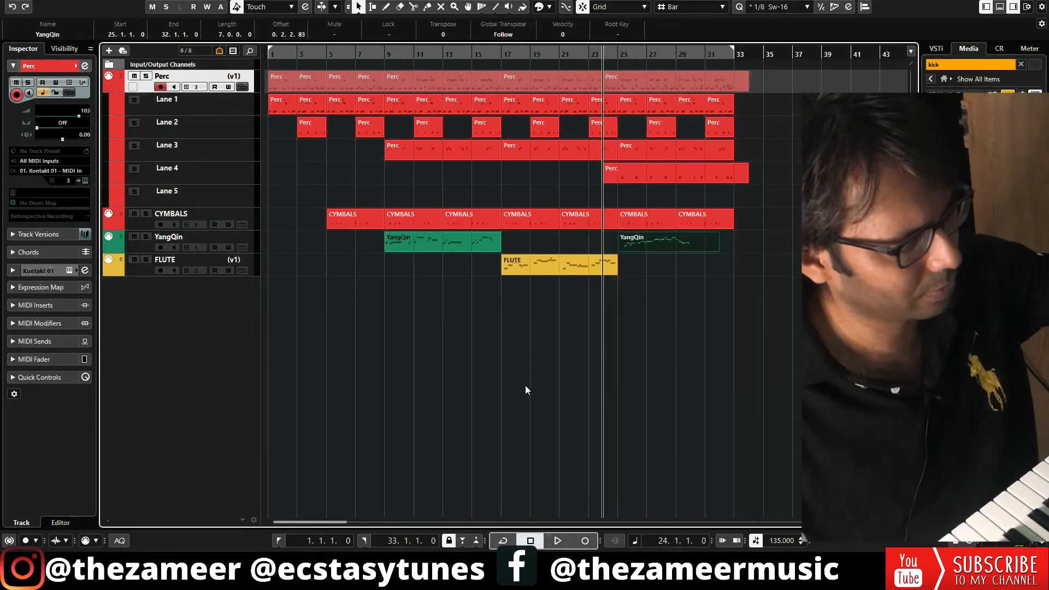
key(KP_Decimal)
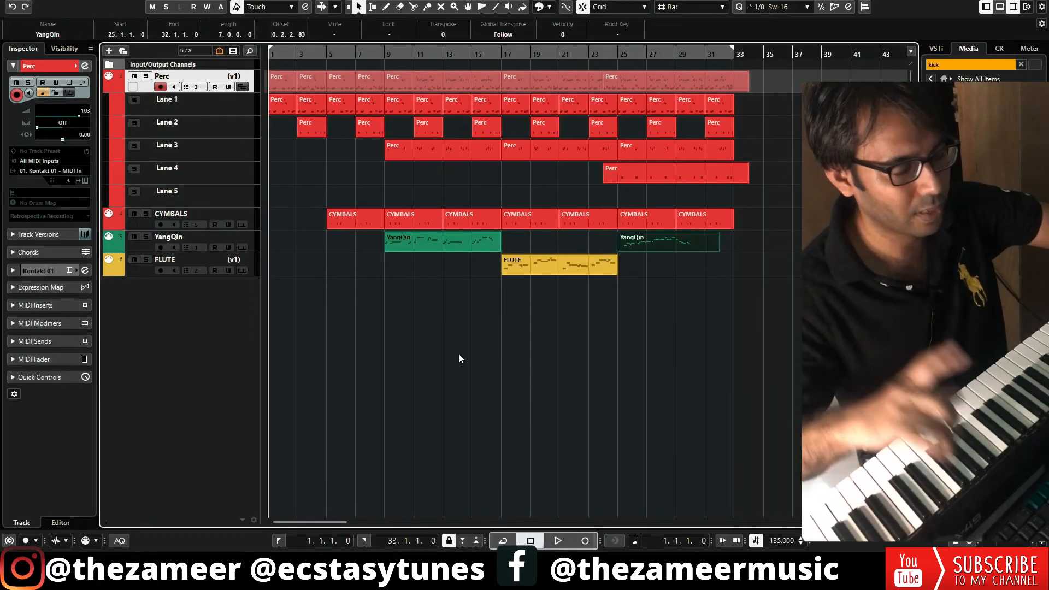
key(space)
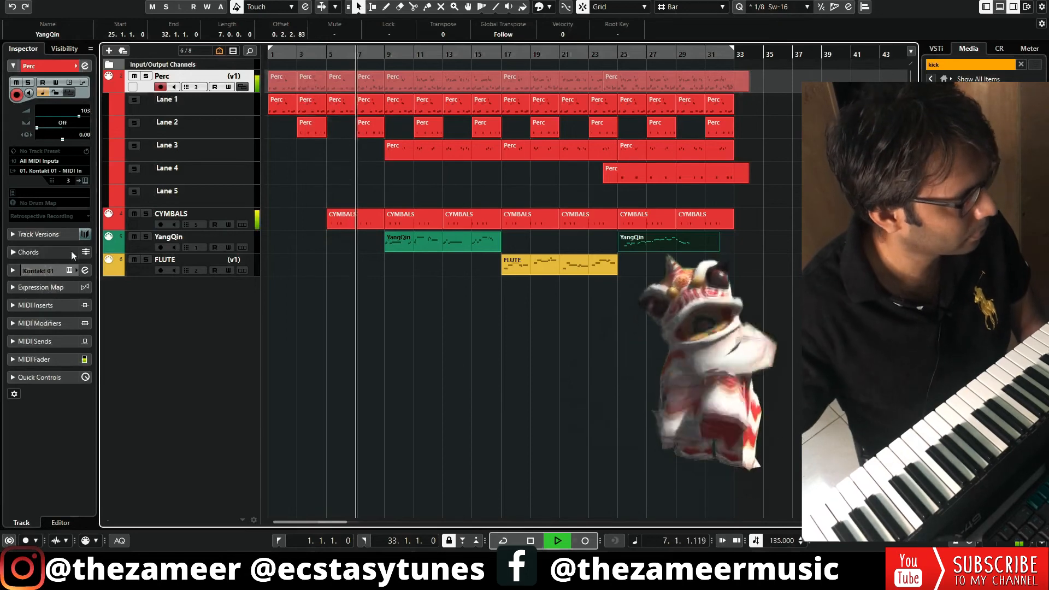
- Raise the MIDI volume of the CYMBALS track and set the YangQin track's to 88 during playback, stopping at bar 33
click(139, 222)
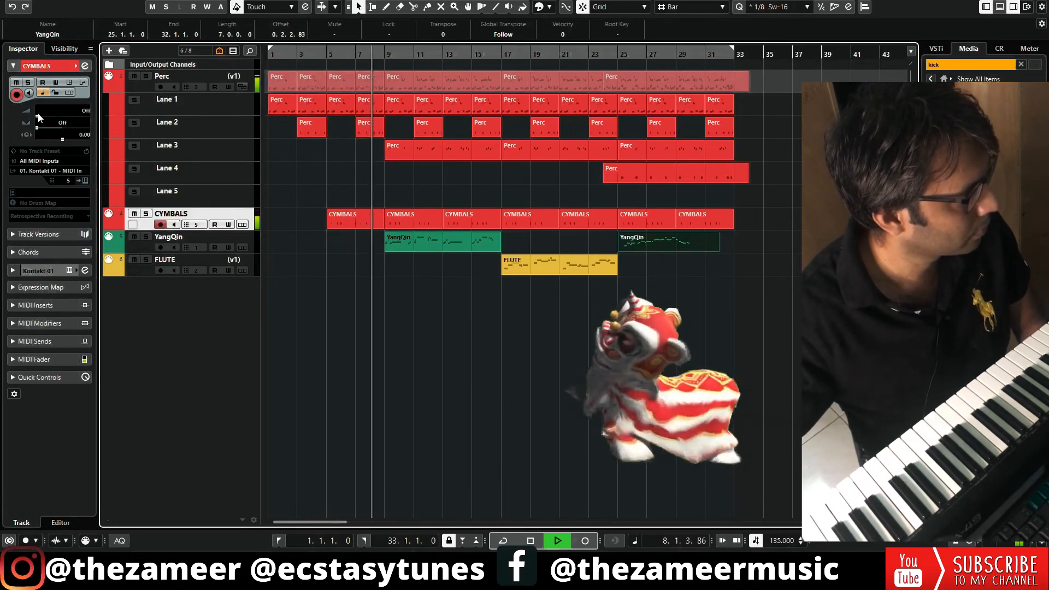
drag(37, 116, 73, 121)
click(140, 248)
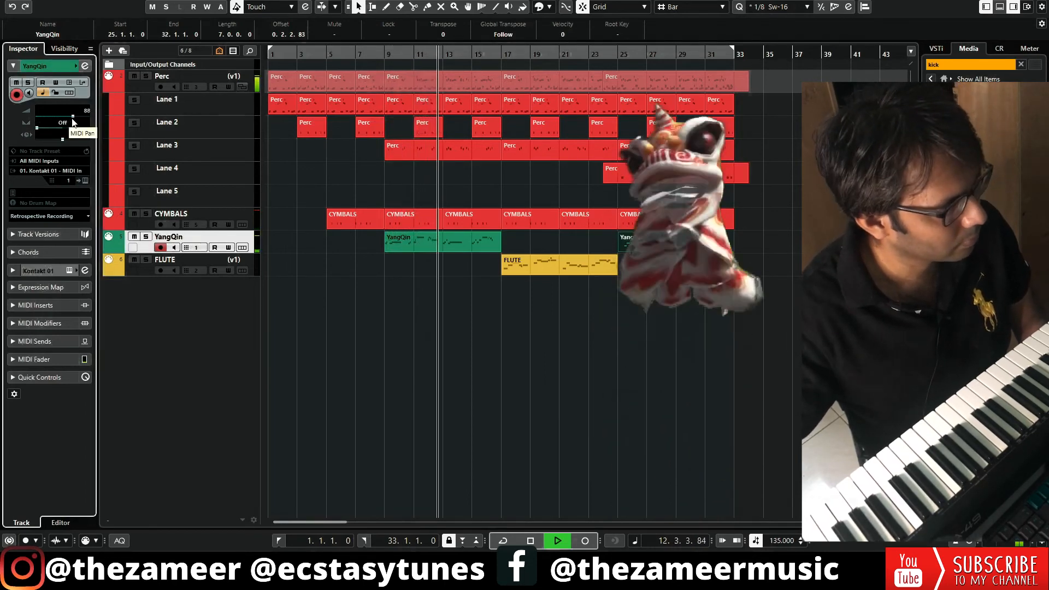
click(672, 378)
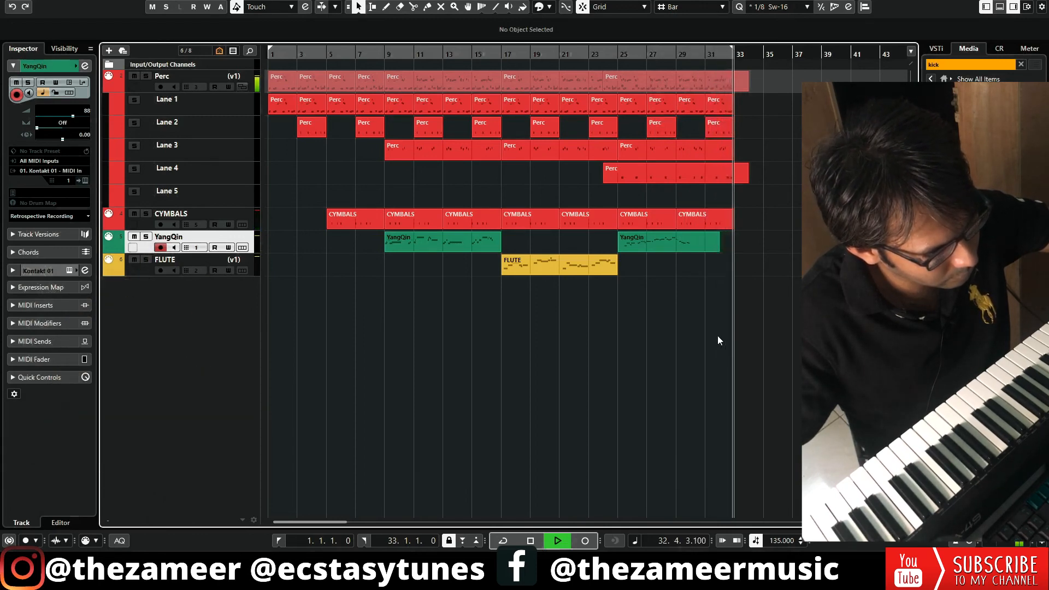
key(space)
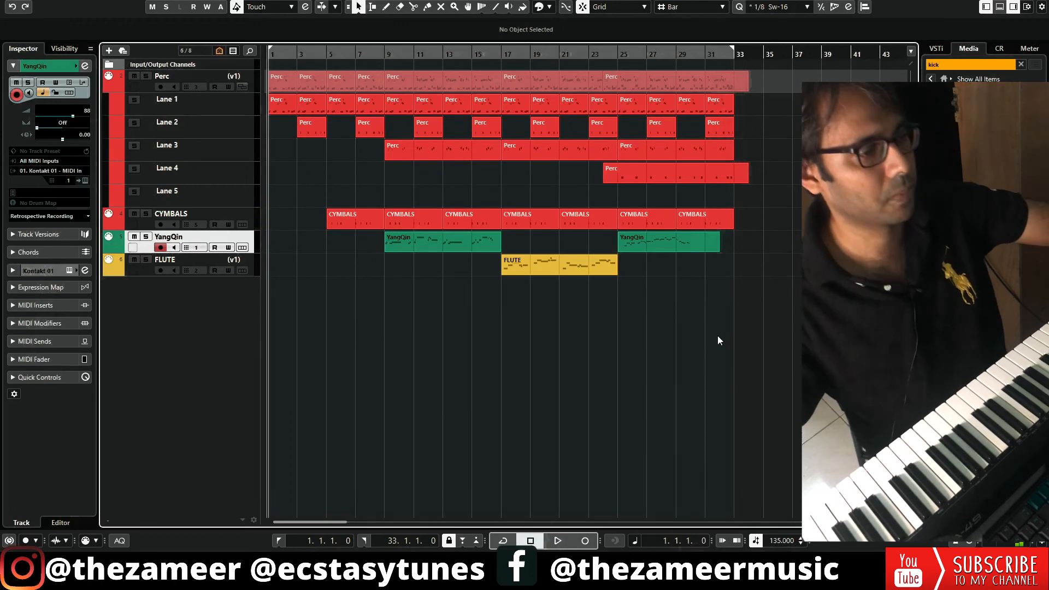